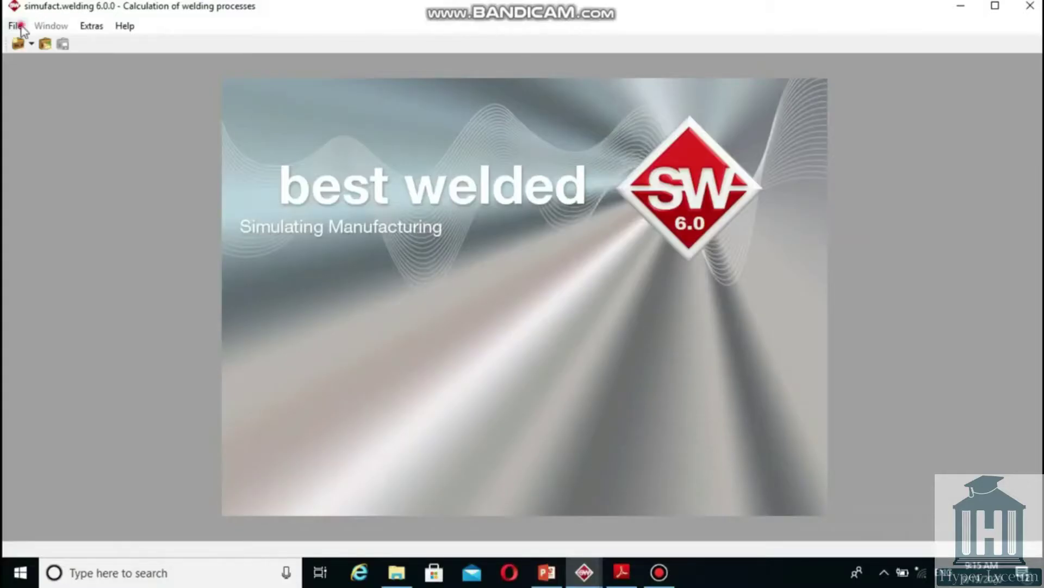
- Create a new project named brazing in the Desktop folder
{"action": "left_click", "coordinate": [20, 26]}
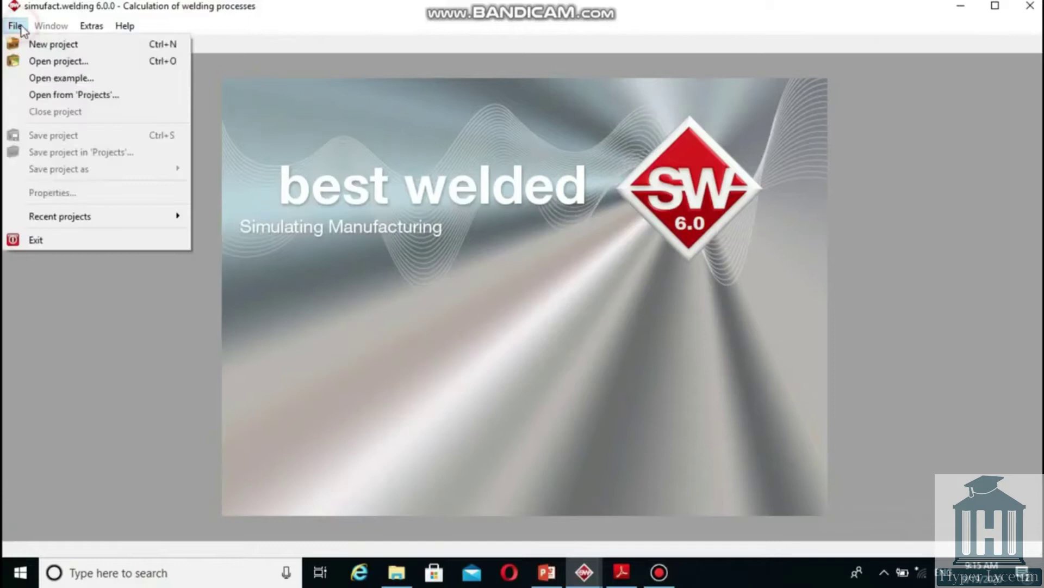
{"action": "left_click", "coordinate": [20, 27]}
{"action": "left_click", "coordinate": [20, 26]}
{"action": "left_click", "coordinate": [31, 46]}
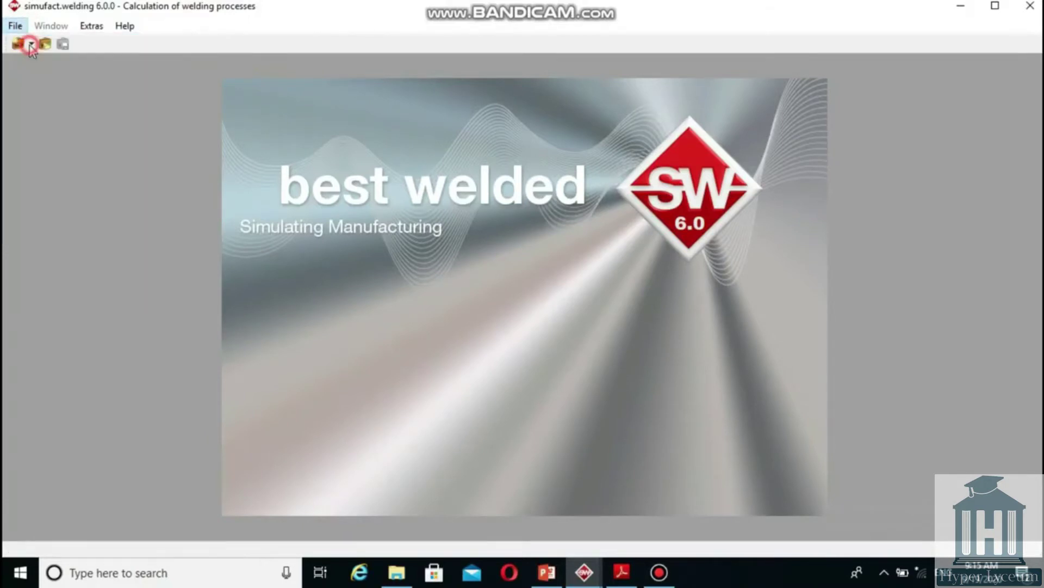
{"action": "left_click", "coordinate": [457, 256]}
{"action": "left_click_drag", "start_coordinate": [457, 255], "coordinate": [410, 255]}
{"action": "type", "text": "brazing"}
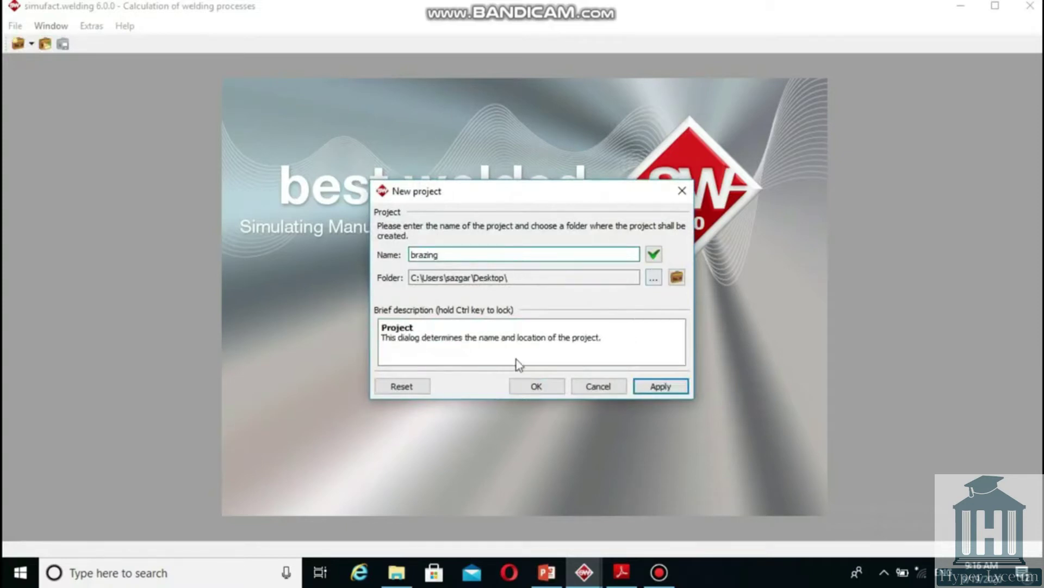
{"action": "left_click", "coordinate": [539, 387]}
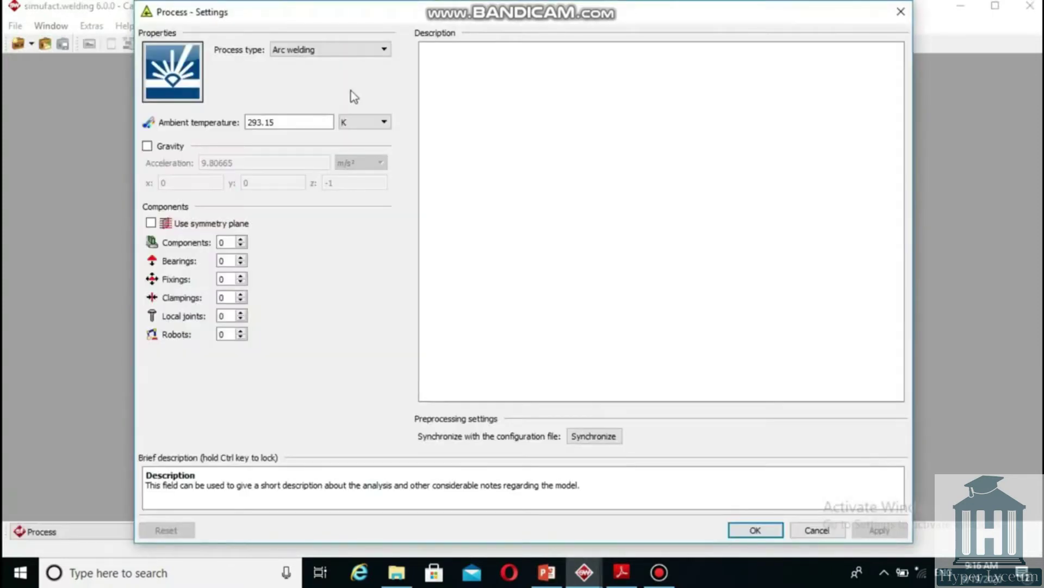
- Set the process type to Brazing and the ambient temperature unit to °C
{"action": "left_click", "coordinate": [334, 50]}
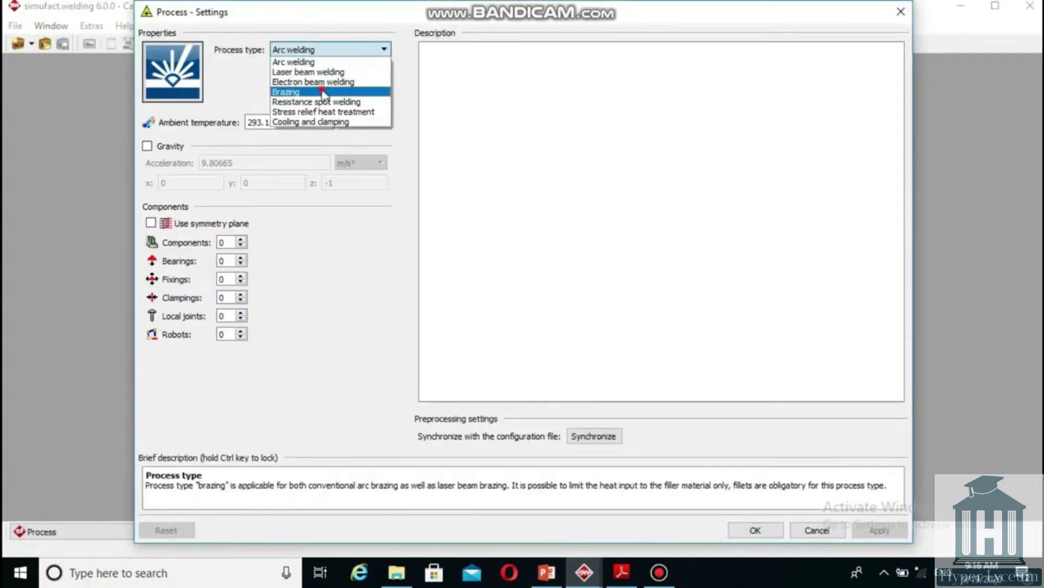
{"action": "left_click", "coordinate": [322, 93]}
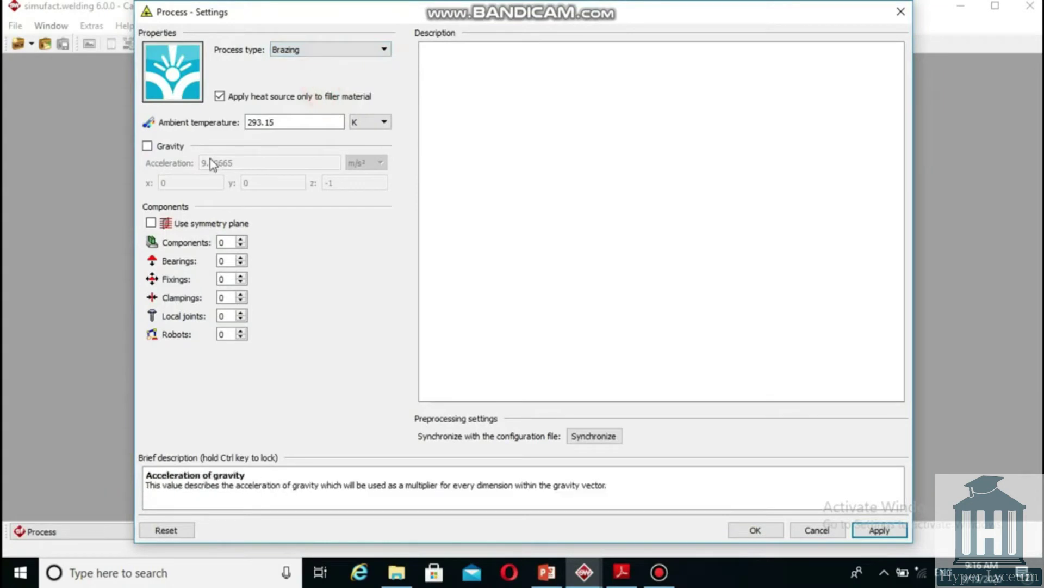
{"action": "left_click", "coordinate": [381, 122]}
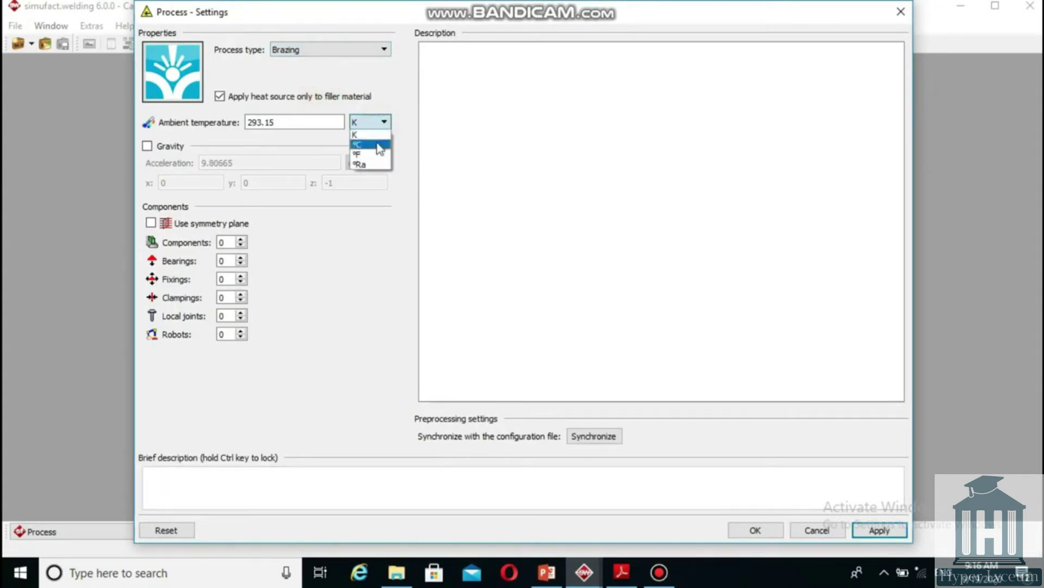
{"action": "left_click", "coordinate": [377, 144]}
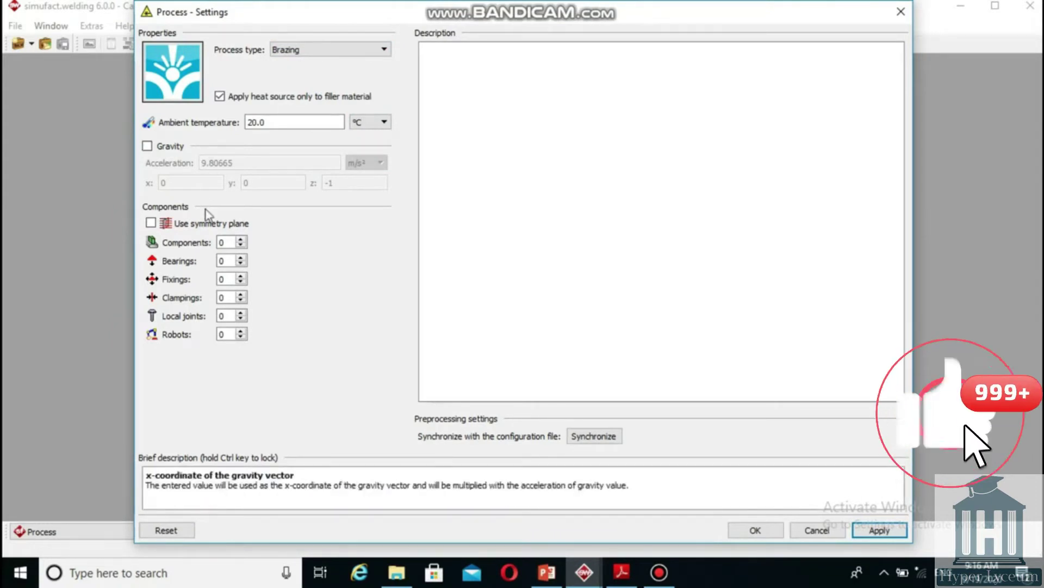
- Define the process with 2 components, 2 bearings, 1 fixing, 2 clampings and 1 robot, and accept the settings
{"action": "left_click", "coordinate": [241, 239]}
{"action": "left_click", "coordinate": [240, 239]}
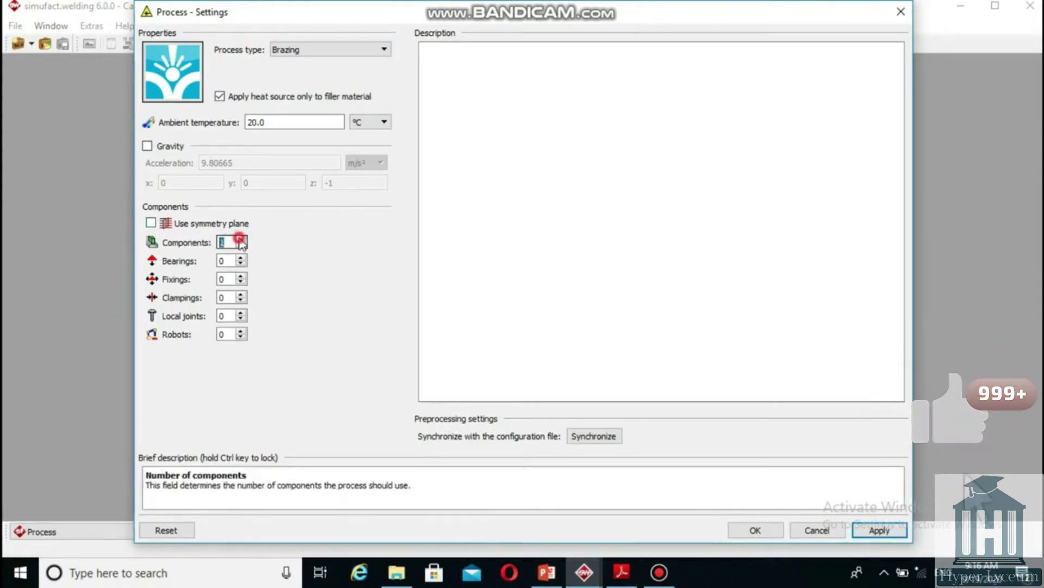
{"action": "left_click", "coordinate": [240, 258]}
{"action": "left_click", "coordinate": [241, 258]}
{"action": "left_click", "coordinate": [240, 276]}
{"action": "left_click", "coordinate": [240, 295]}
{"action": "left_click", "coordinate": [241, 295]}
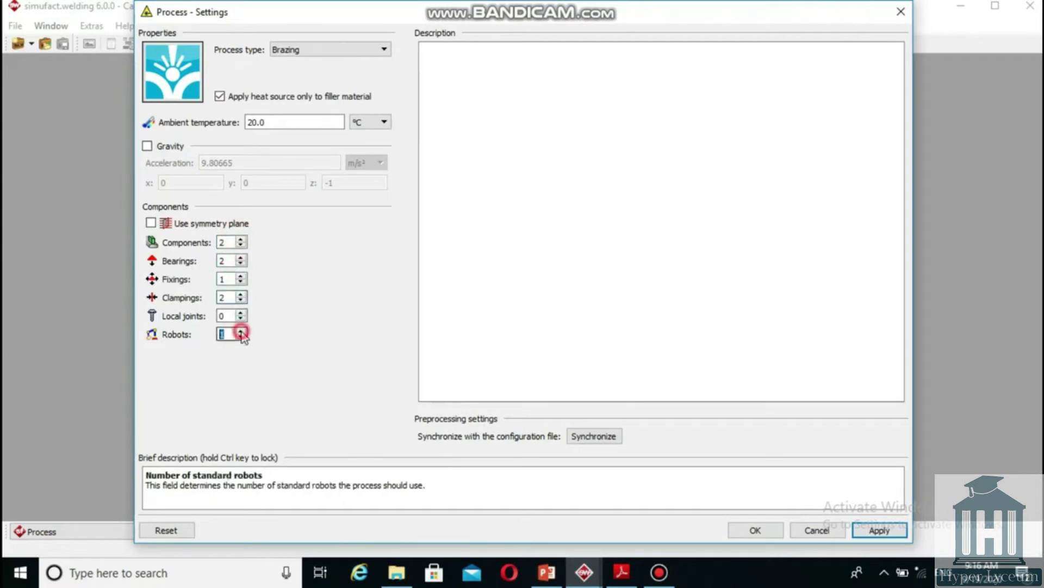
{"action": "left_click", "coordinate": [241, 331]}
{"action": "left_click", "coordinate": [756, 530]}
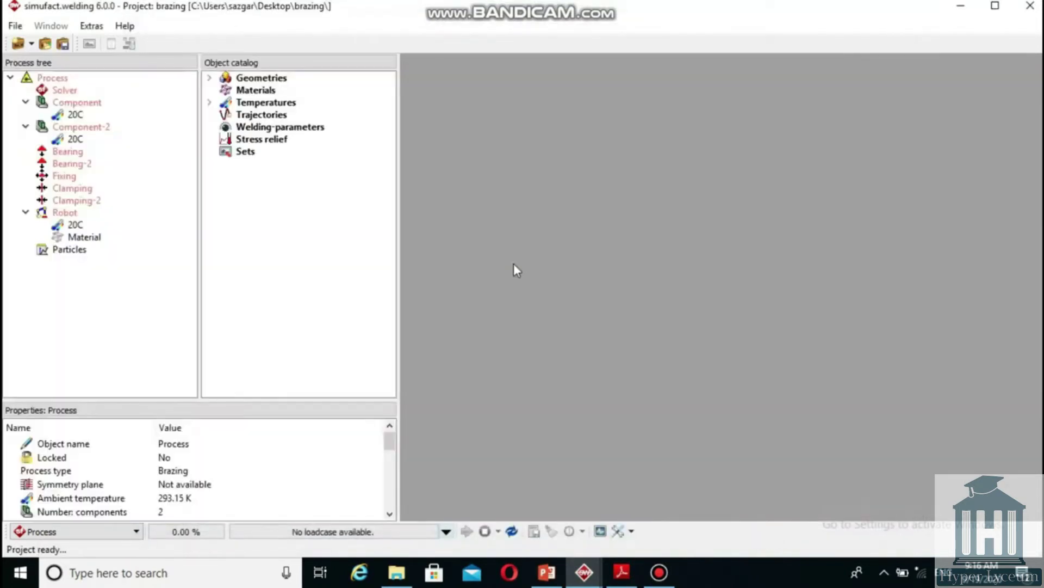
- Choose Sheet-curved_mm.bdf and Sheet-straight_mm.bdf from the Desktop for geometry import
{"action": "left_click", "coordinate": [243, 78]}
{"action": "right_click", "coordinate": [251, 77]}
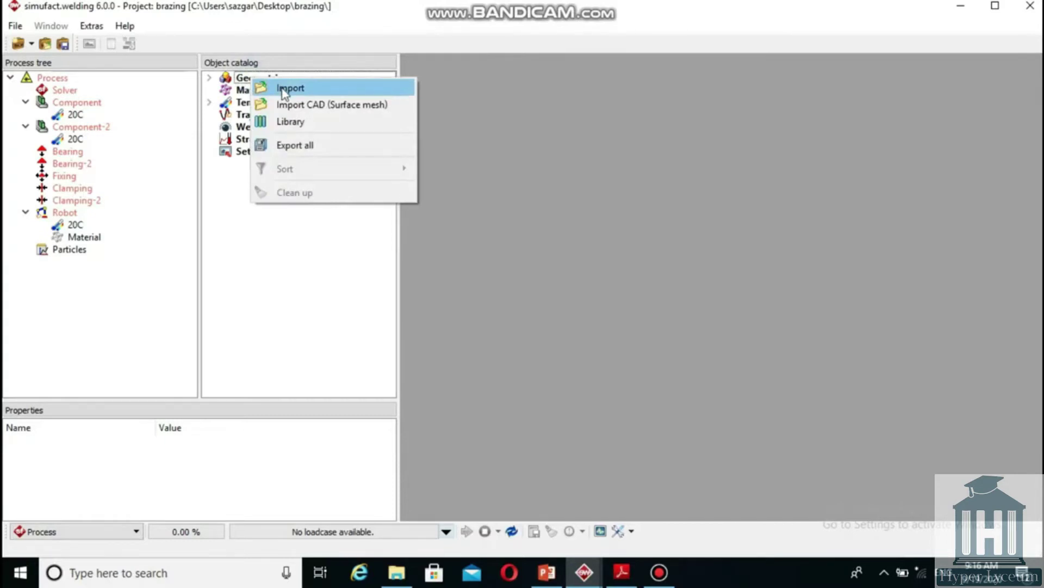
{"action": "left_click", "coordinate": [282, 89]}
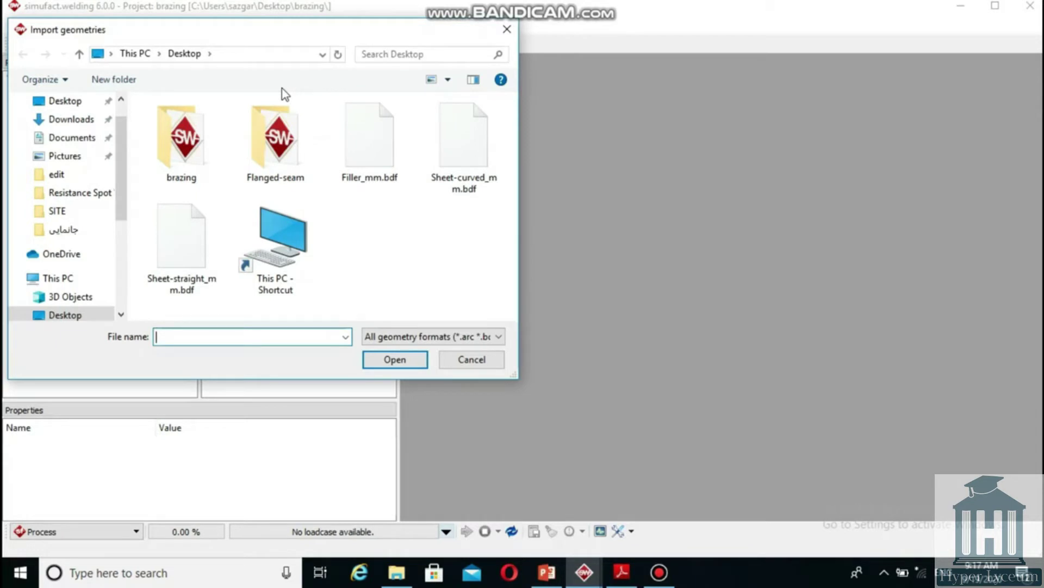
{"action": "left_click", "coordinate": [445, 140]}
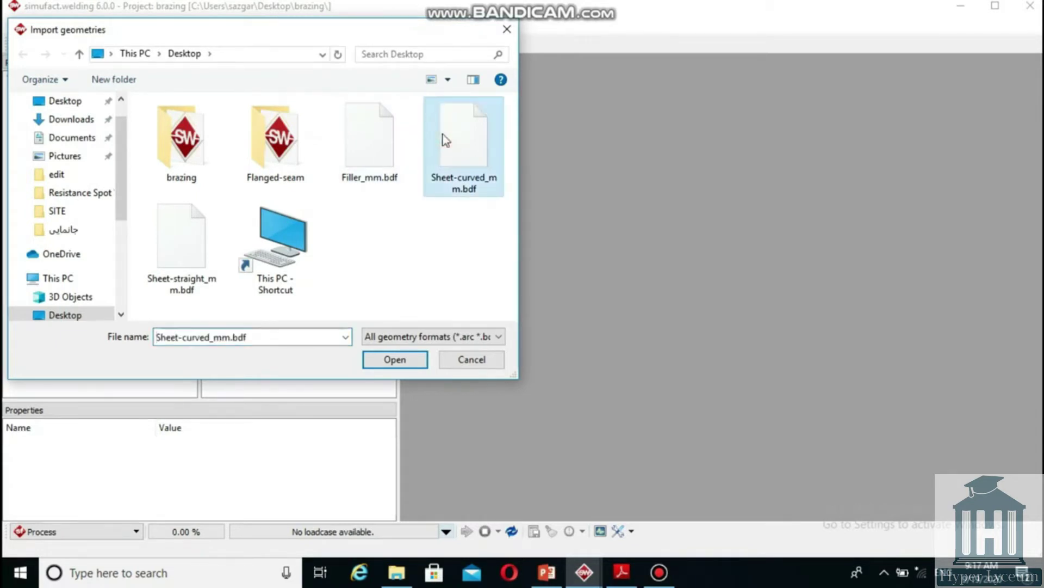
{"action": "left_click", "coordinate": [209, 224], "text": "ctrl"}
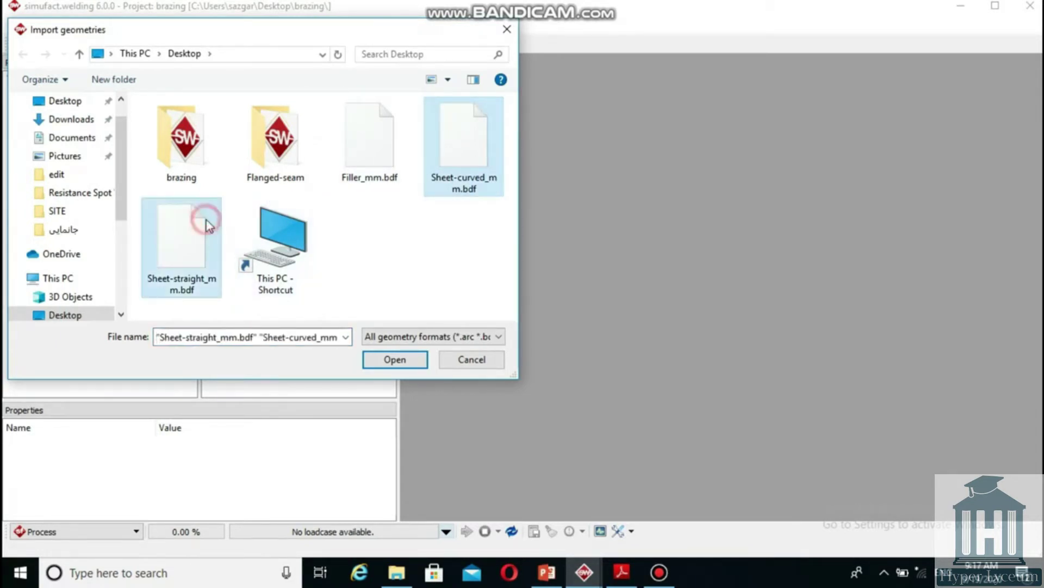
{"action": "left_click", "coordinate": [389, 360]}
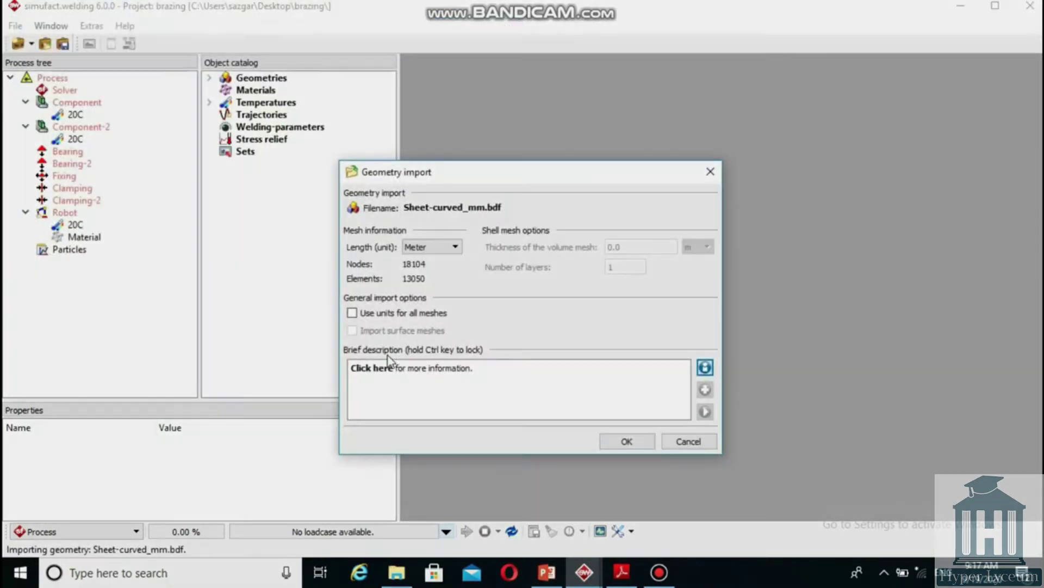
- Import the sheet geometries with Millimeter as the length unit, applied to all meshes
{"action": "left_click", "coordinate": [429, 247]}
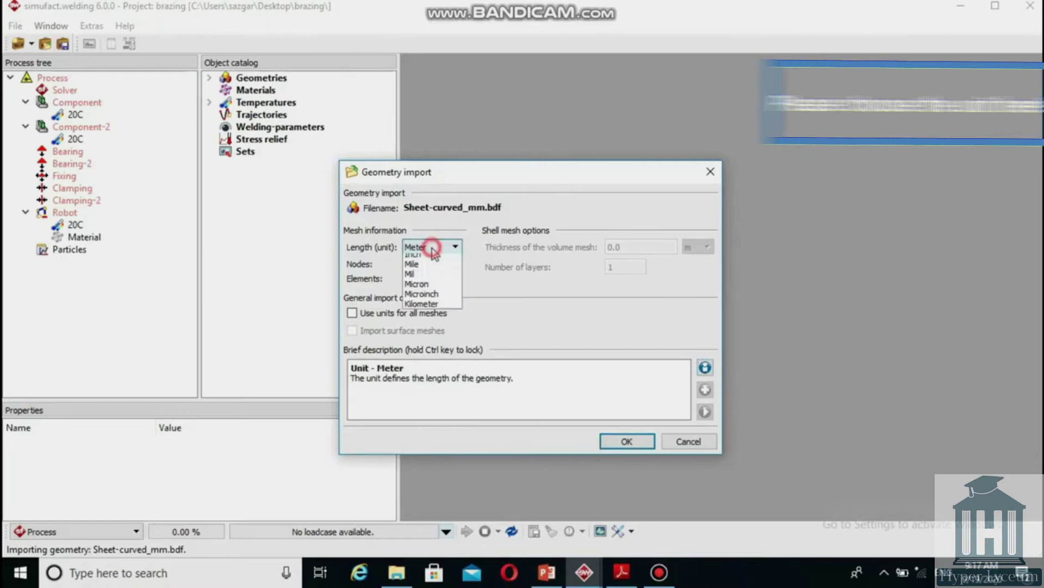
{"action": "left_click", "coordinate": [431, 279]}
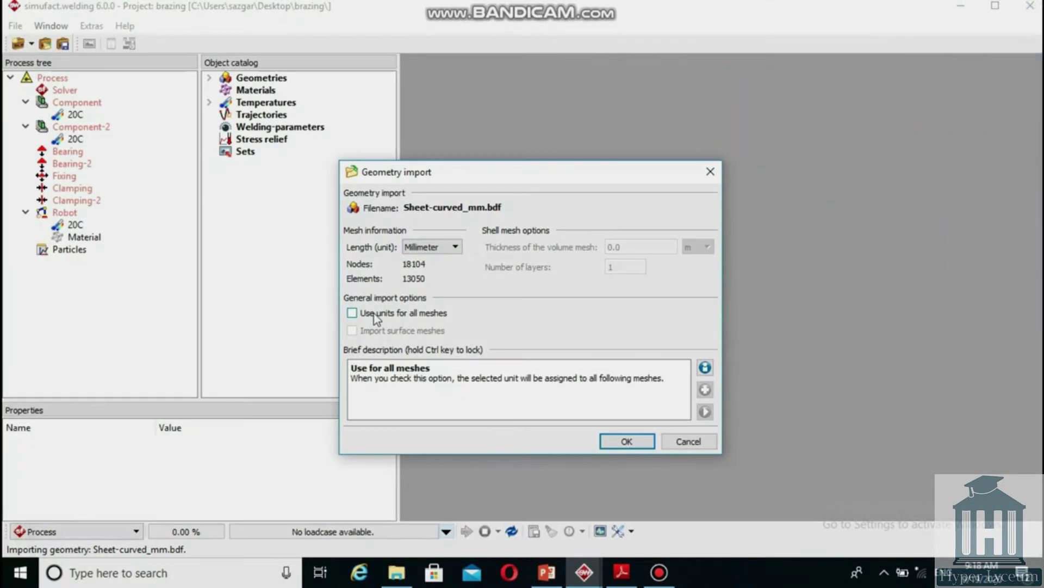
{"action": "left_click", "coordinate": [352, 313]}
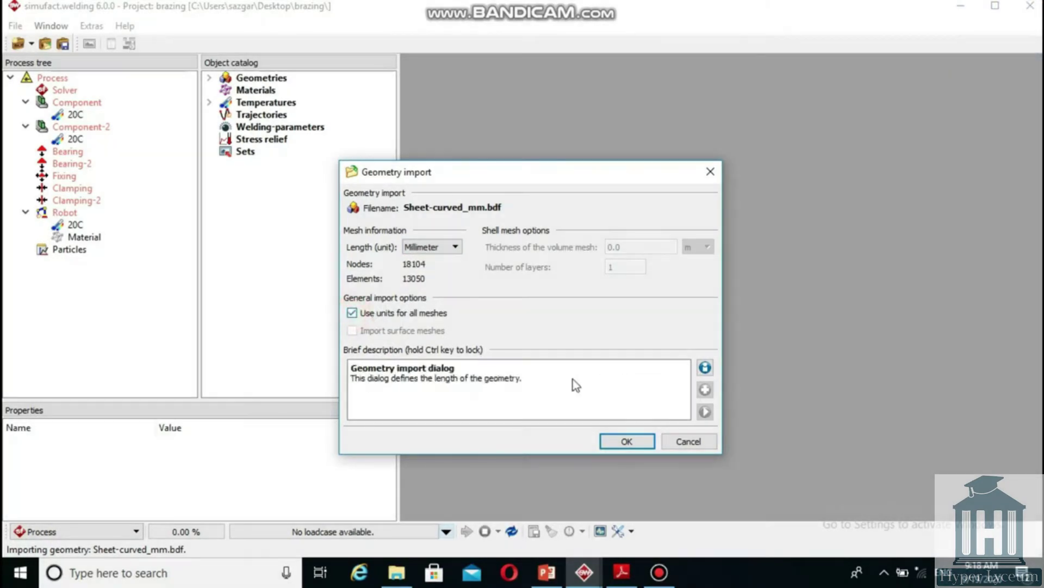
{"action": "left_click", "coordinate": [624, 444]}
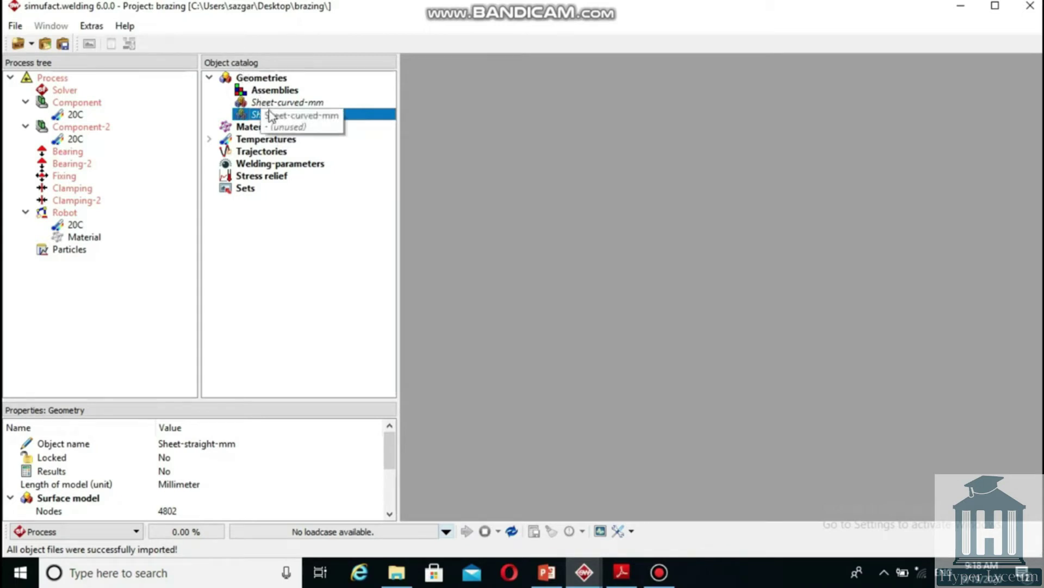
- Assign the Sheet-straight-mm geometry to the first component and Sheet-curved-mm to the second component
{"action": "left_click_drag", "start_coordinate": [270, 118], "coordinate": [128, 101]}
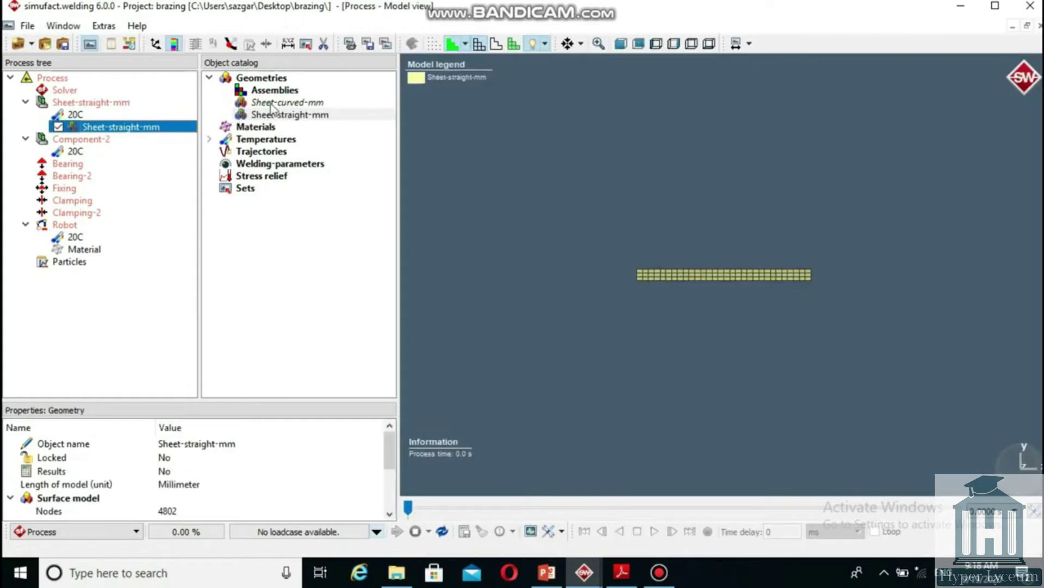
{"action": "left_click_drag", "start_coordinate": [272, 104], "coordinate": [158, 146]}
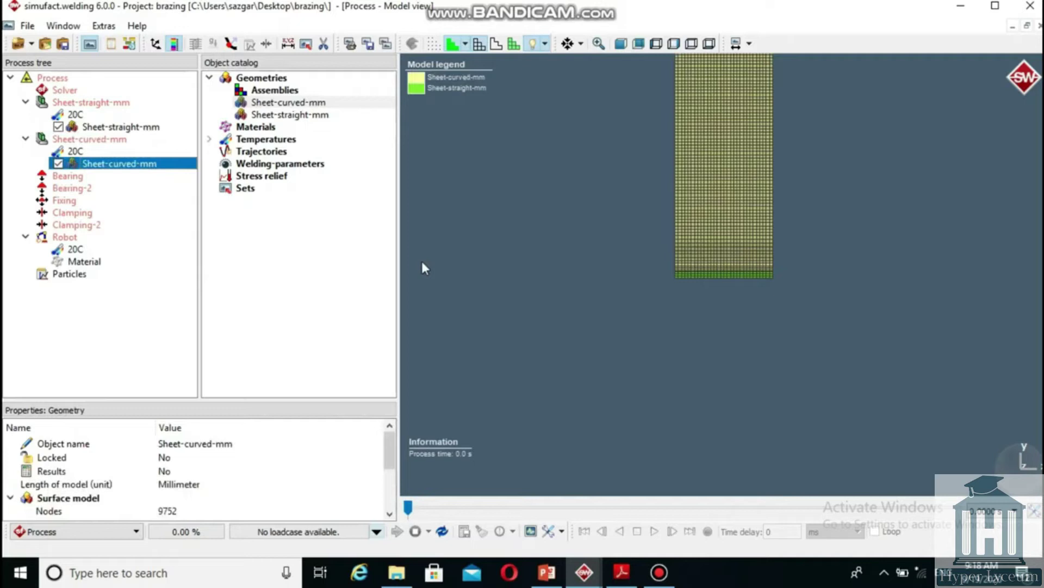
- Find S235-SPM_sw in the material library by searching for S23 and add it to the project's materials
{"action": "left_click", "coordinate": [257, 130]}
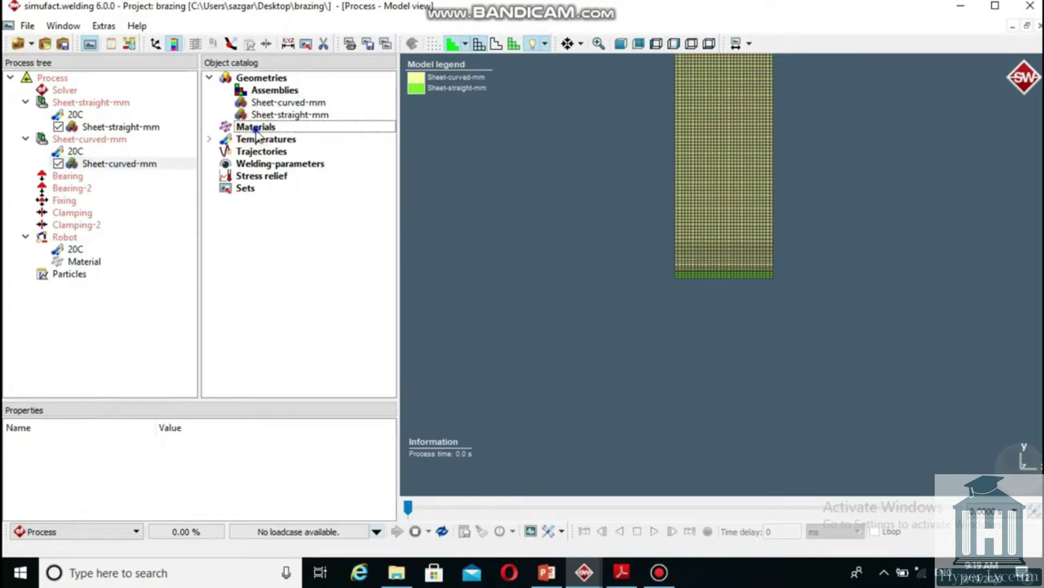
{"action": "right_click", "coordinate": [256, 130]}
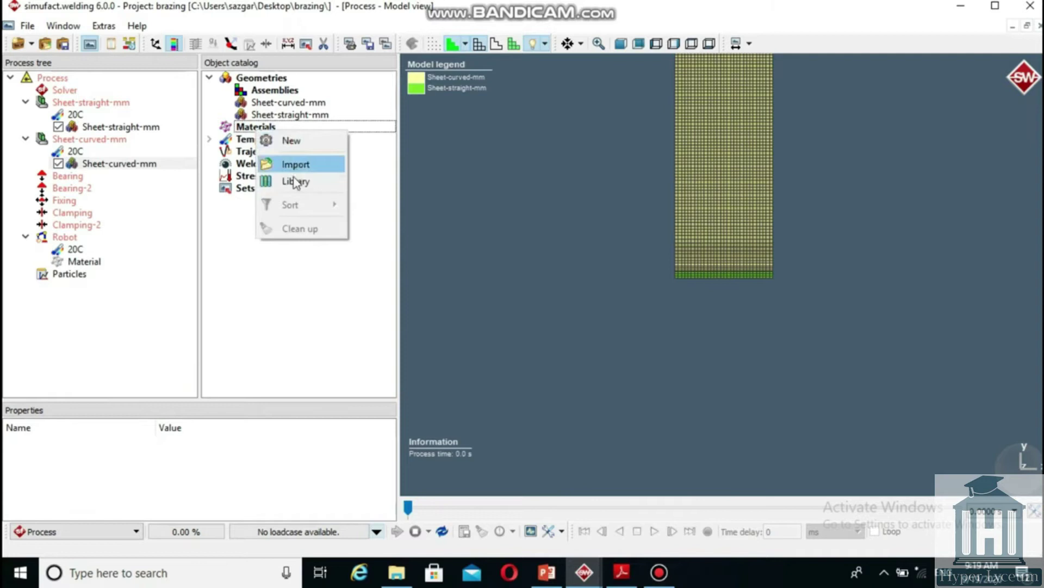
{"action": "left_click", "coordinate": [294, 178]}
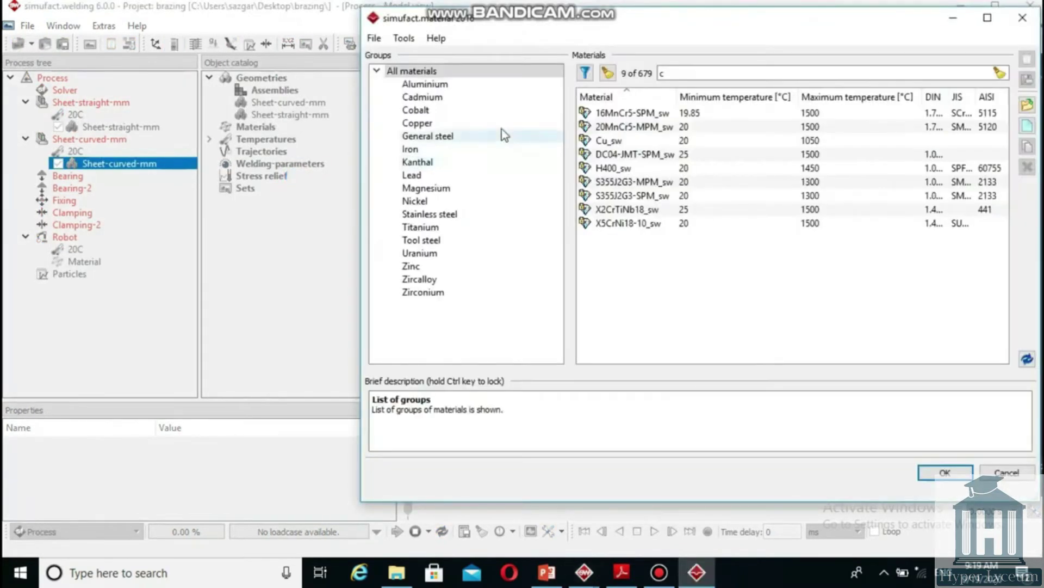
{"action": "left_click", "coordinate": [690, 74]}
{"action": "key", "text": "BackSpace"}
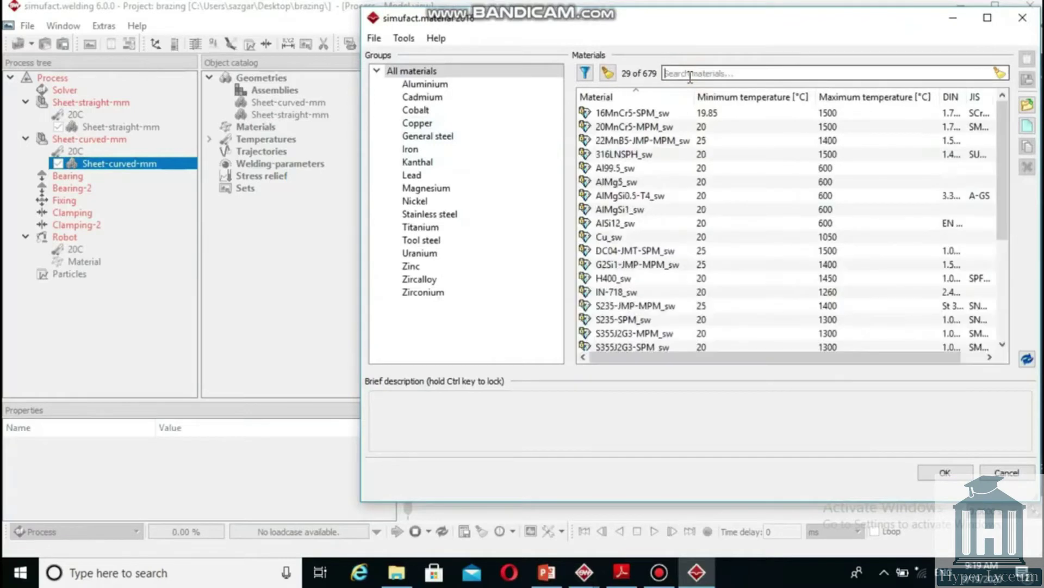
{"action": "type", "text": "S23"}
{"action": "left_click", "coordinate": [623, 126]}
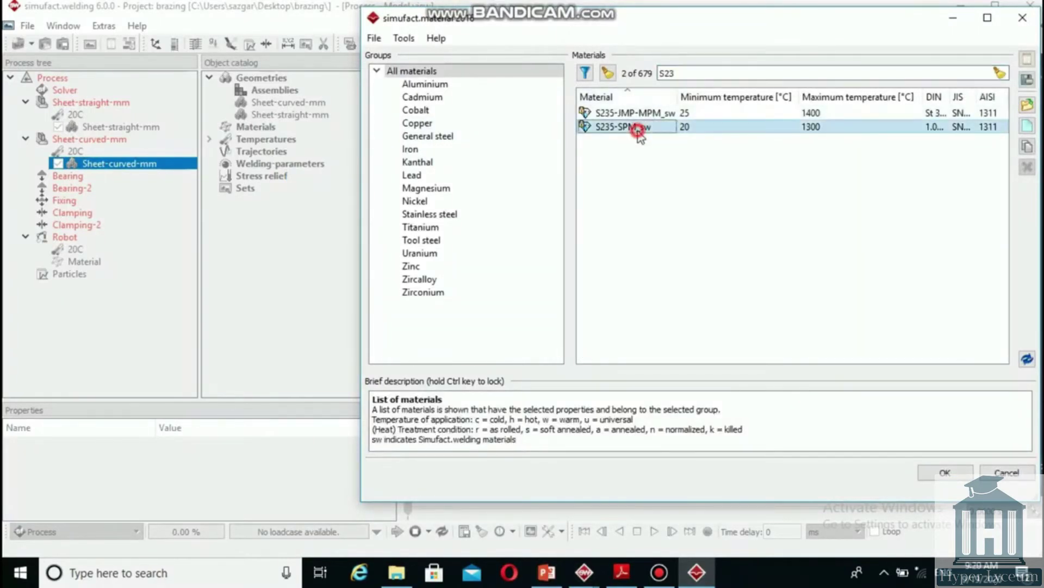
{"action": "left_click", "coordinate": [947, 471]}
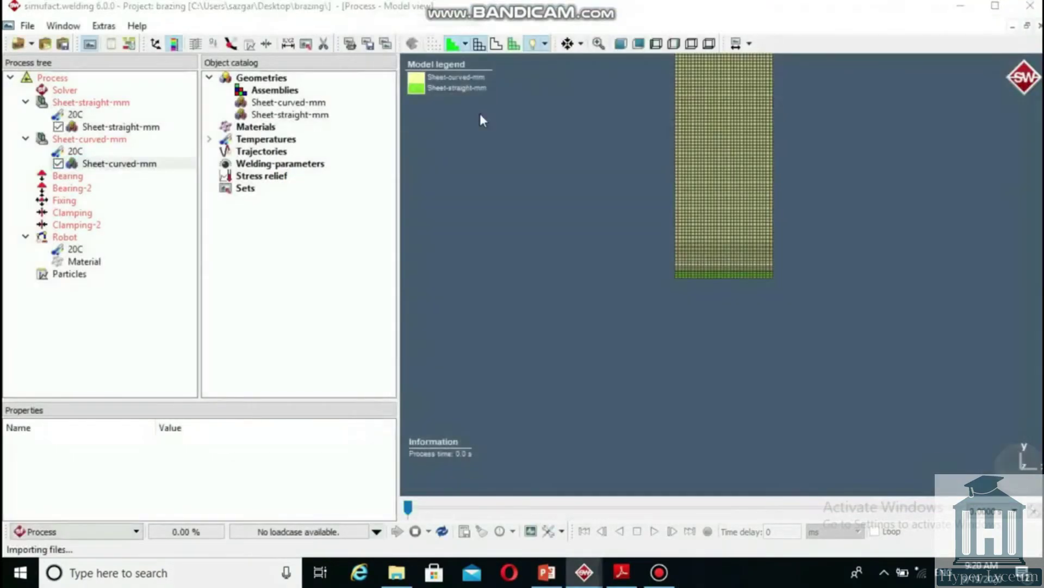
- Add the copper material Cu_sw from the library and expand the project's list of materials
{"action": "right_click", "coordinate": [257, 130]}
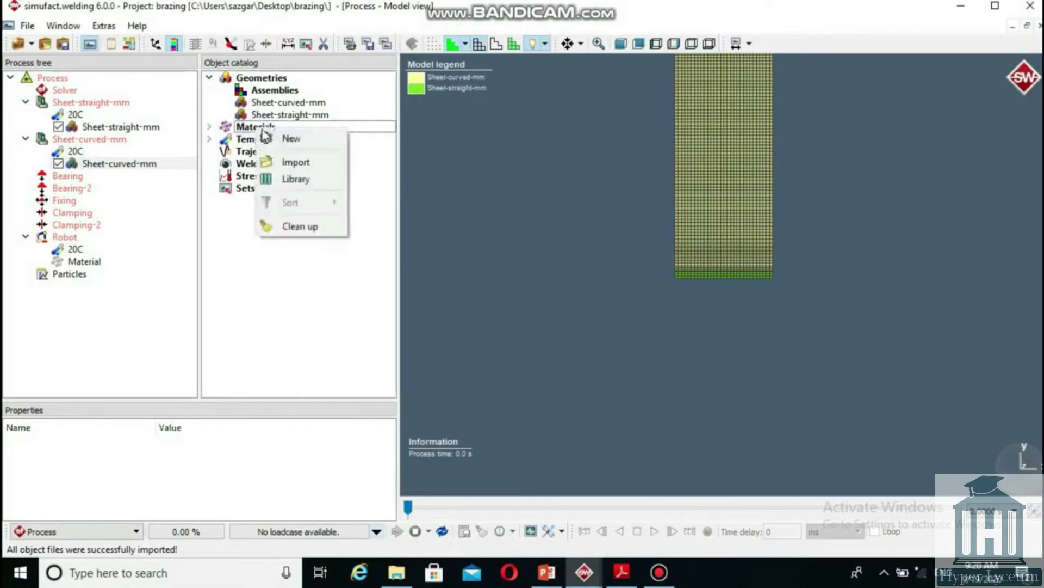
{"action": "left_click", "coordinate": [294, 178]}
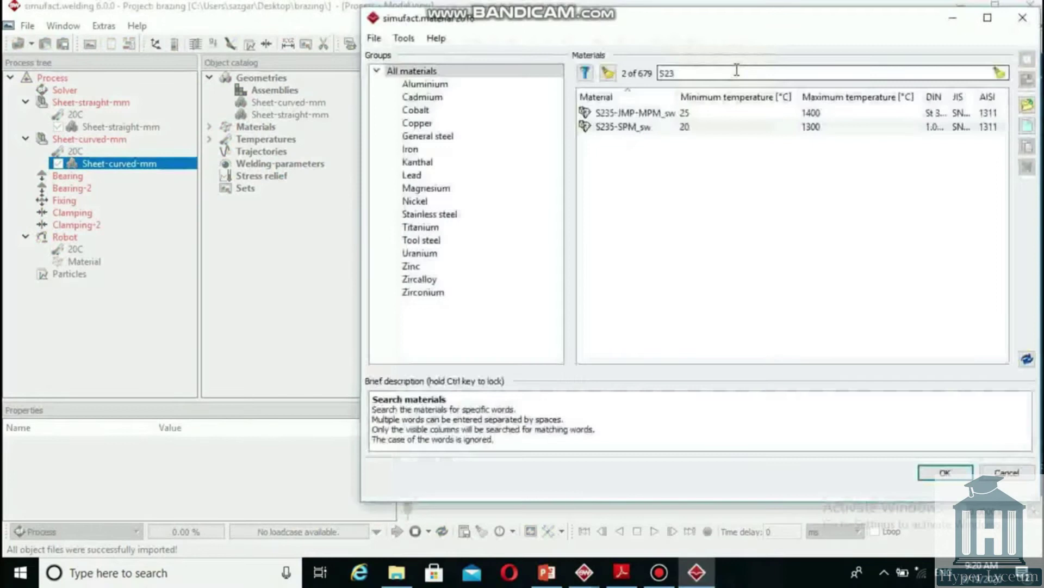
{"action": "left_click", "coordinate": [608, 72]}
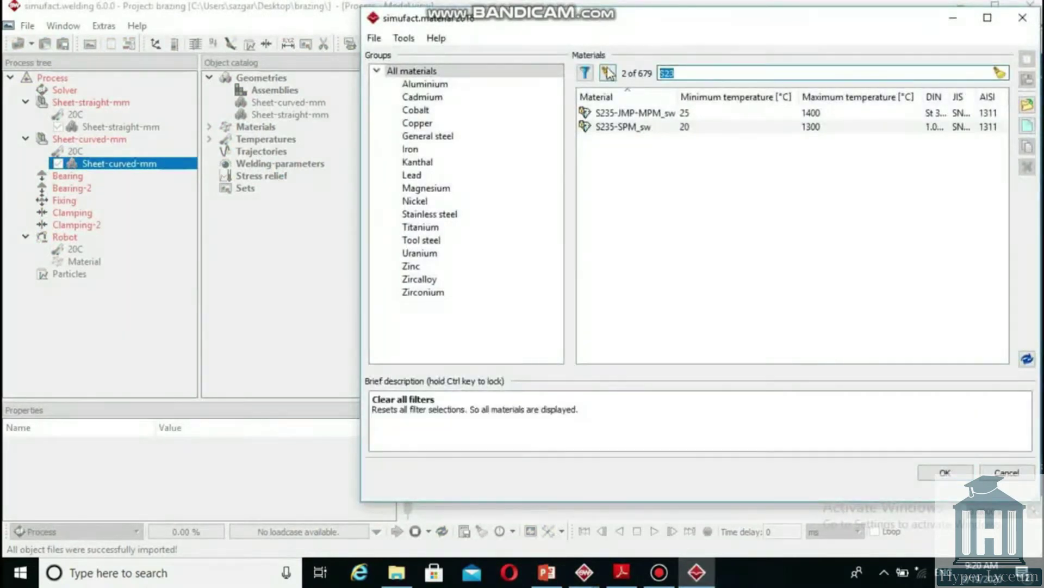
{"action": "type", "text": "cu"}
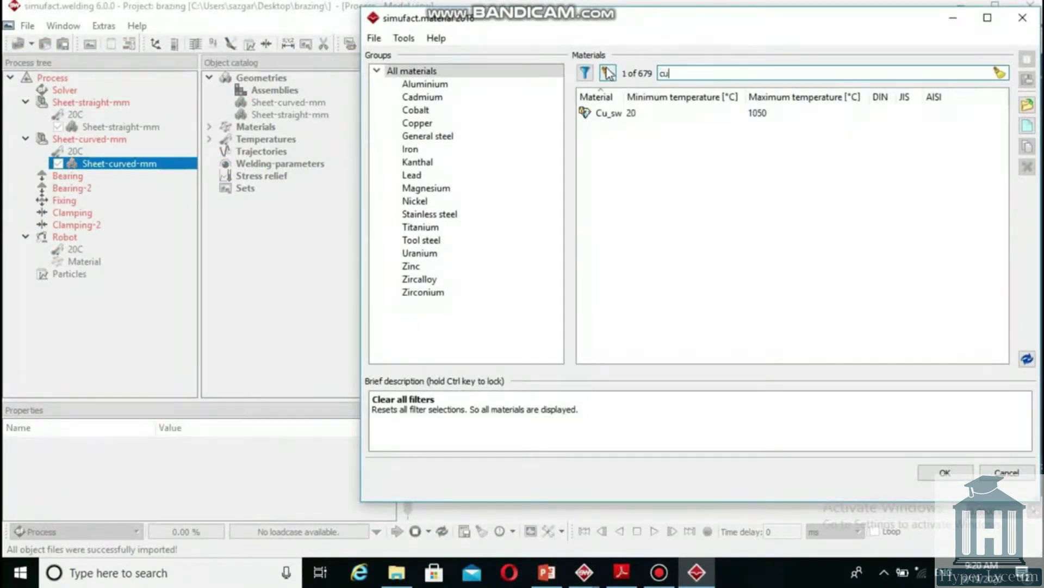
{"action": "left_click", "coordinate": [610, 112]}
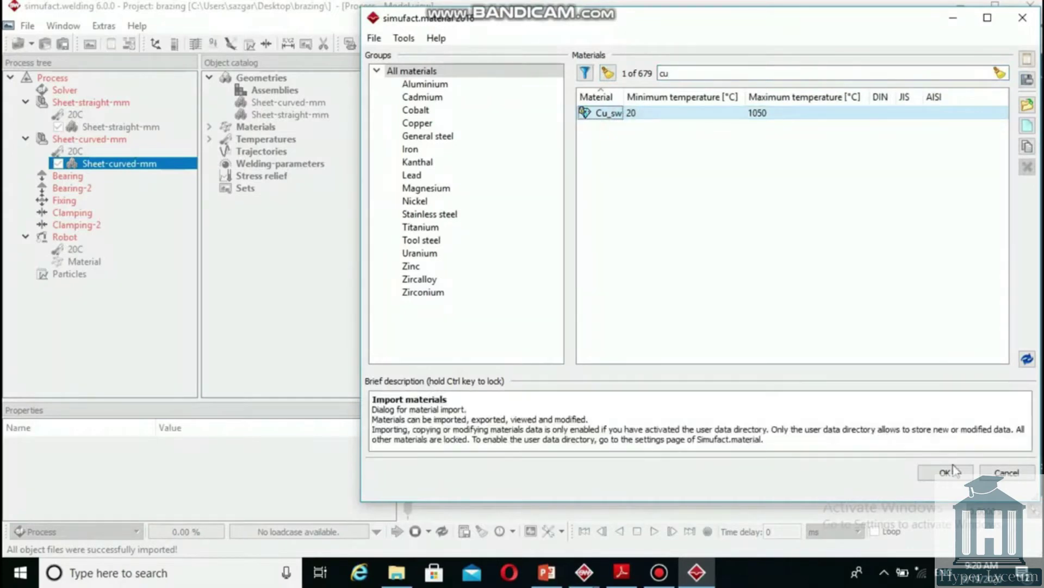
{"action": "left_click", "coordinate": [948, 472]}
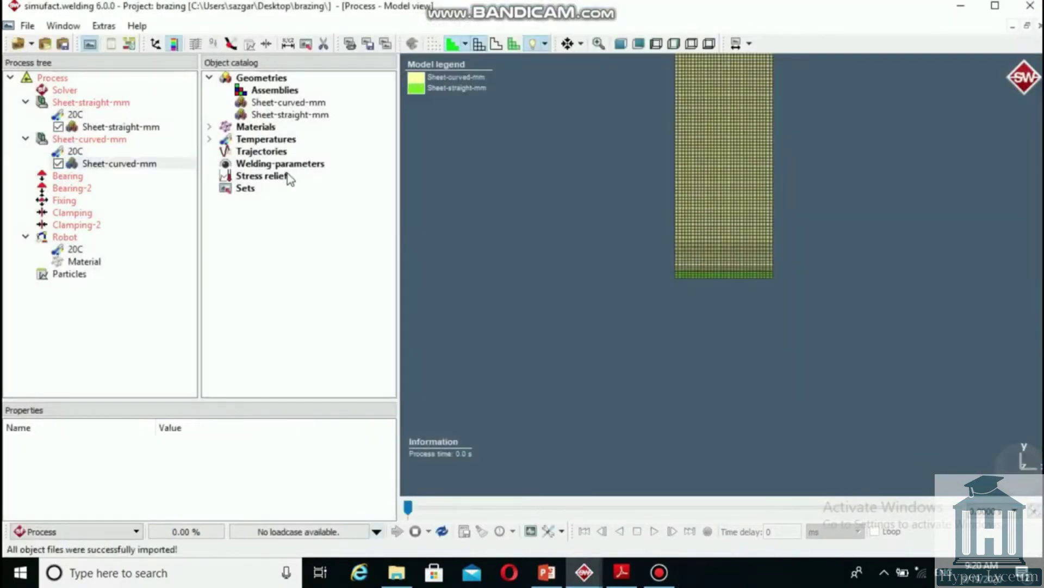
{"action": "left_click", "coordinate": [210, 127]}
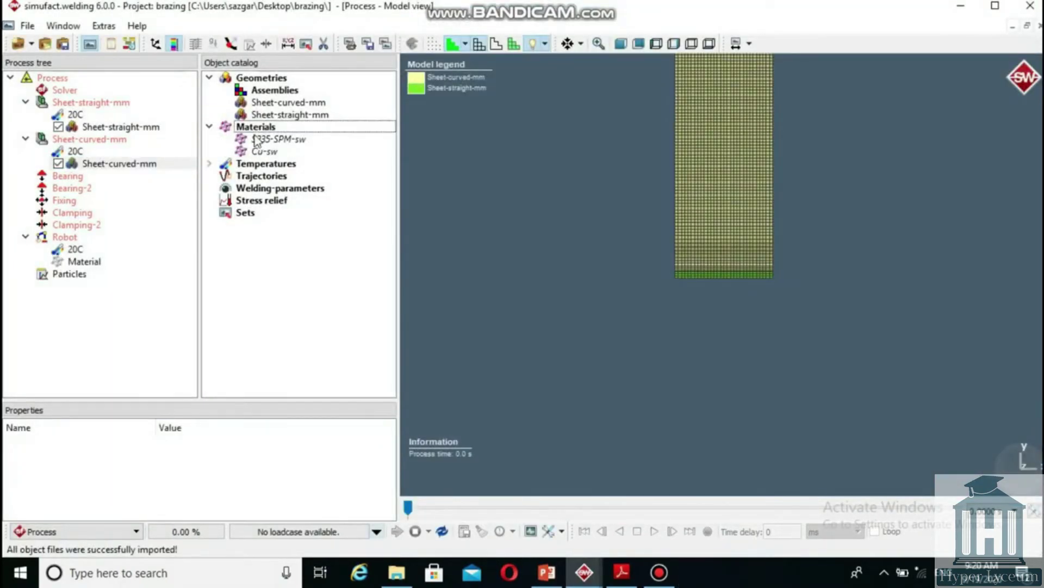
- Assign the S235-SPM-sw material to both sheet components and Cu-sw to the robot
{"action": "left_click_drag", "start_coordinate": [256, 139], "coordinate": [145, 109]}
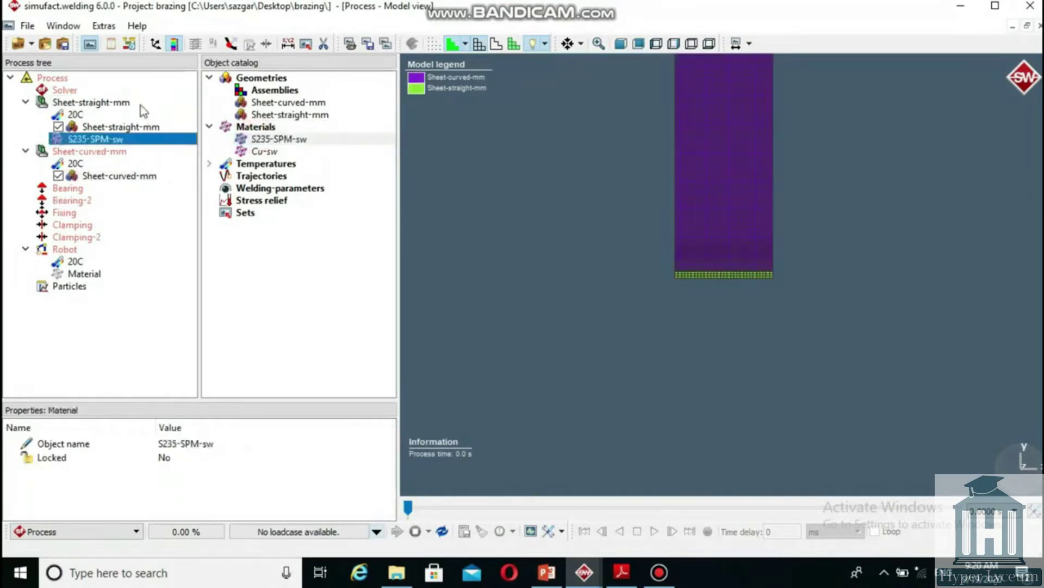
{"action": "left_click_drag", "start_coordinate": [267, 139], "coordinate": [162, 154]}
{"action": "left_click_drag", "start_coordinate": [259, 152], "coordinate": [107, 272]}
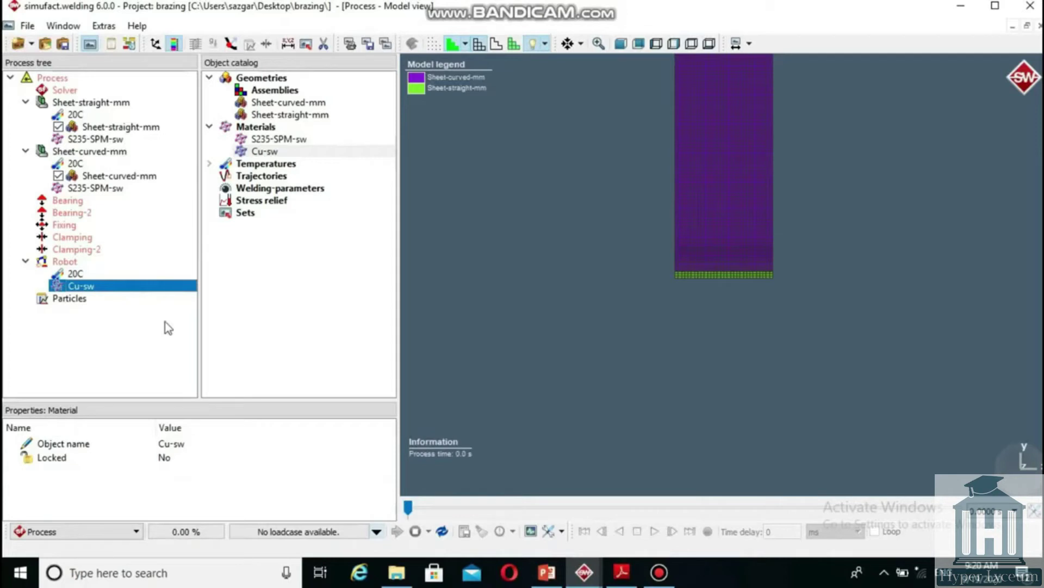
- Start generating a cuboid geometry for the first bearing, with 1 mesh slice in y and 15 in z
{"action": "left_click_drag", "start_coordinate": [611, 210], "coordinate": [622, 169]}
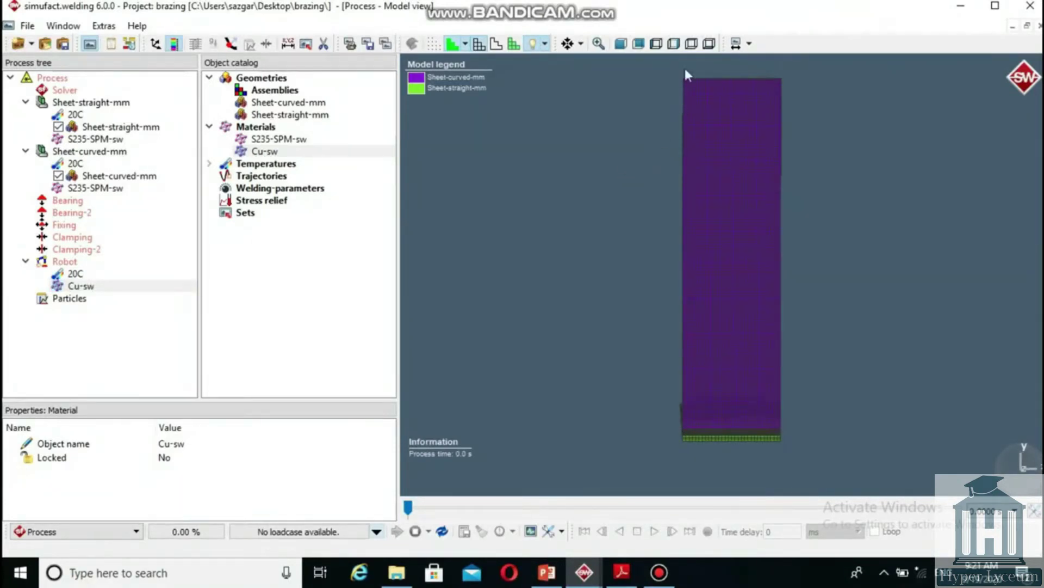
{"action": "left_click", "coordinate": [710, 44]}
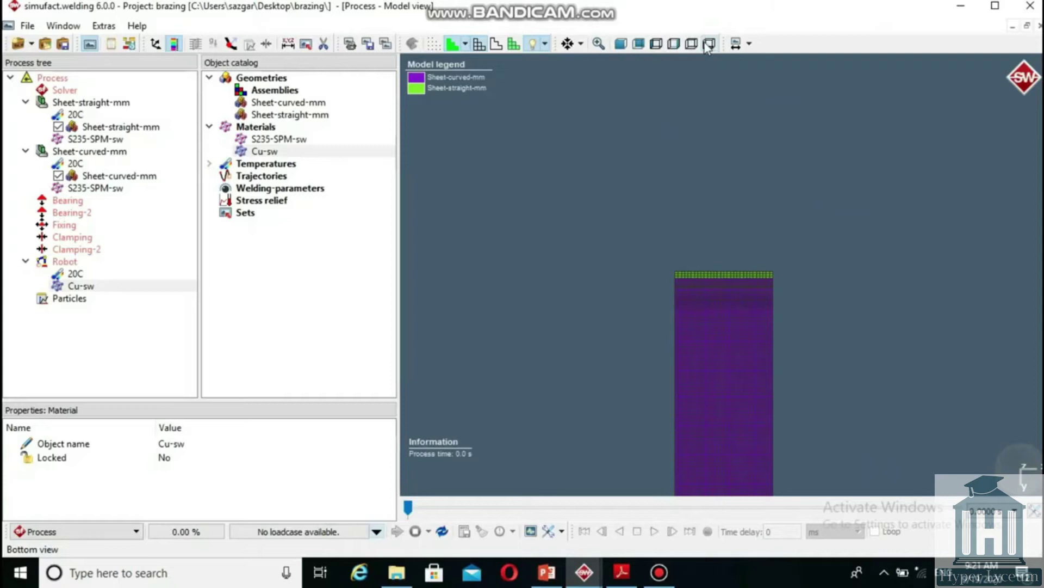
{"action": "left_click", "coordinate": [68, 201]}
{"action": "right_click", "coordinate": [68, 201]}
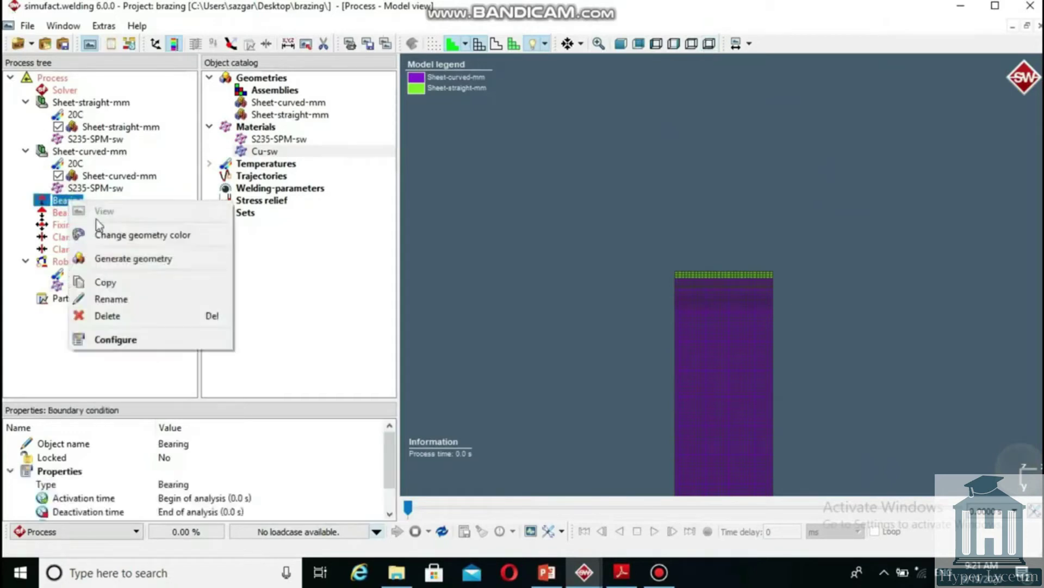
{"action": "left_click", "coordinate": [131, 257]}
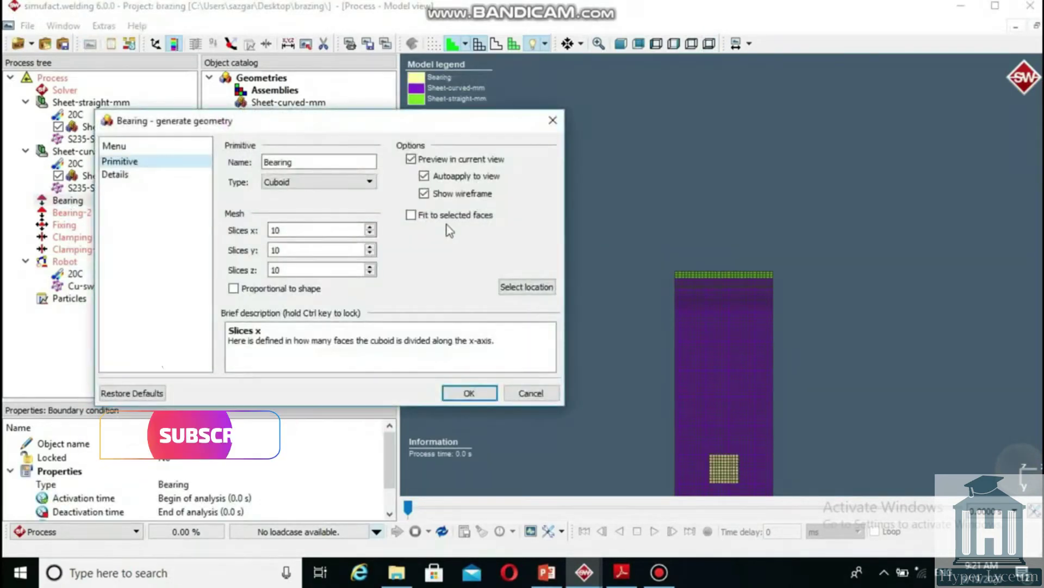
{"action": "double_click", "coordinate": [297, 249]}
{"action": "type", "text": "1"}
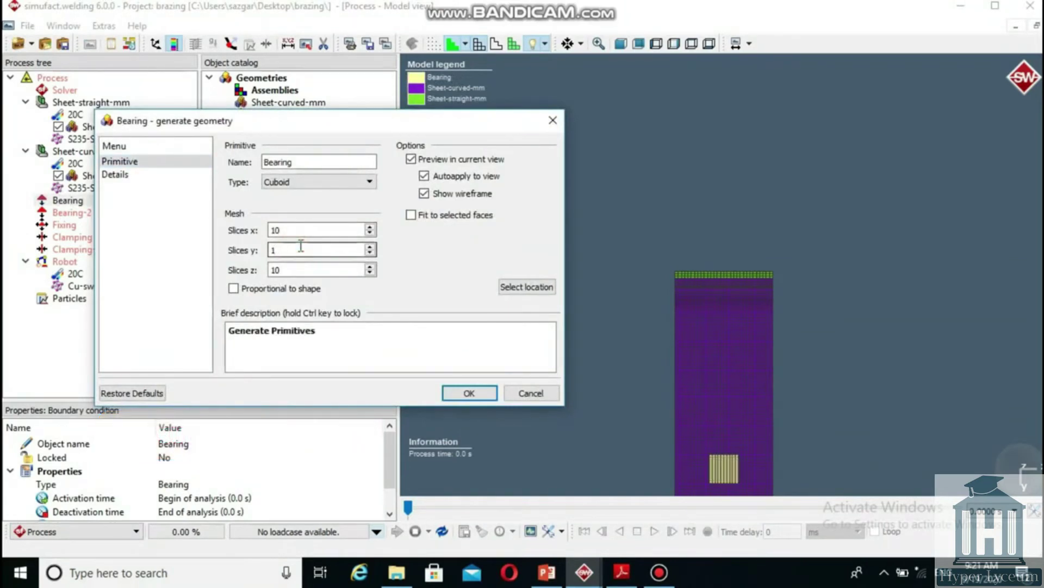
{"action": "double_click", "coordinate": [302, 264]}
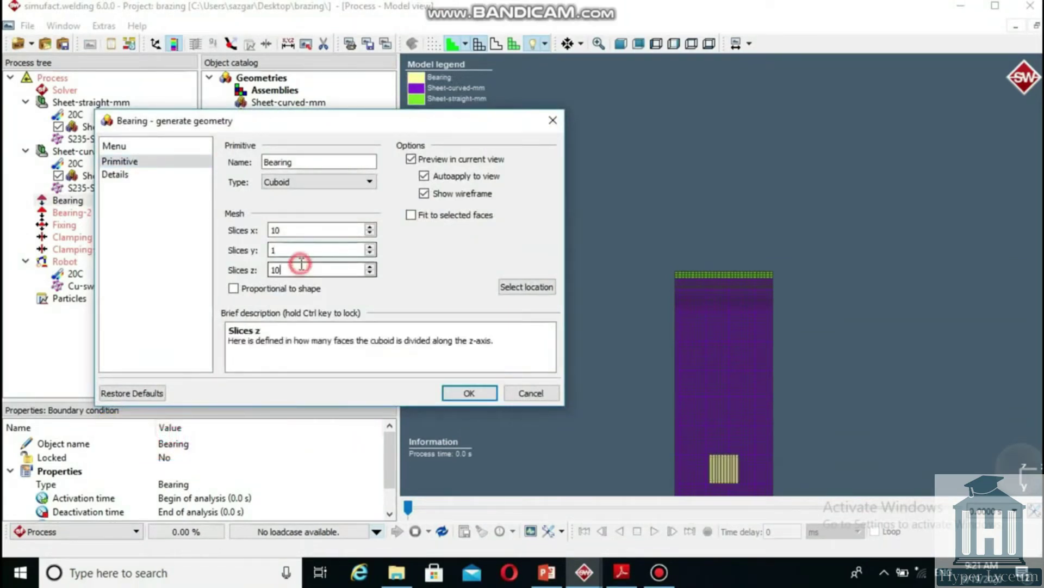
{"action": "type", "text": "1"}
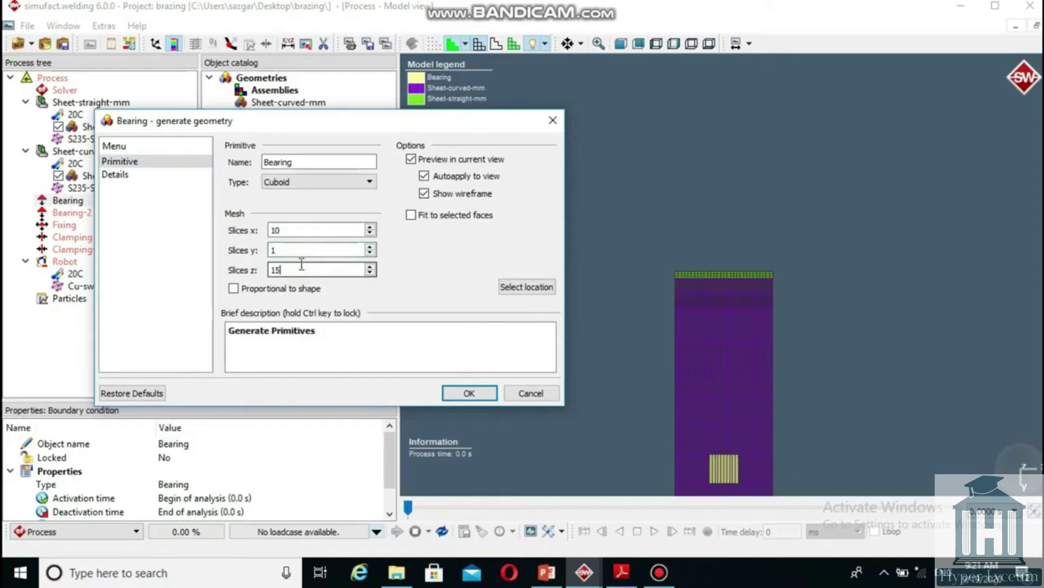
- Switch all position and shape units of the first bearing's cuboid to mm
{"action": "left_click", "coordinate": [115, 175]}
{"action": "left_click", "coordinate": [372, 163]}
{"action": "left_click", "coordinate": [377, 172]}
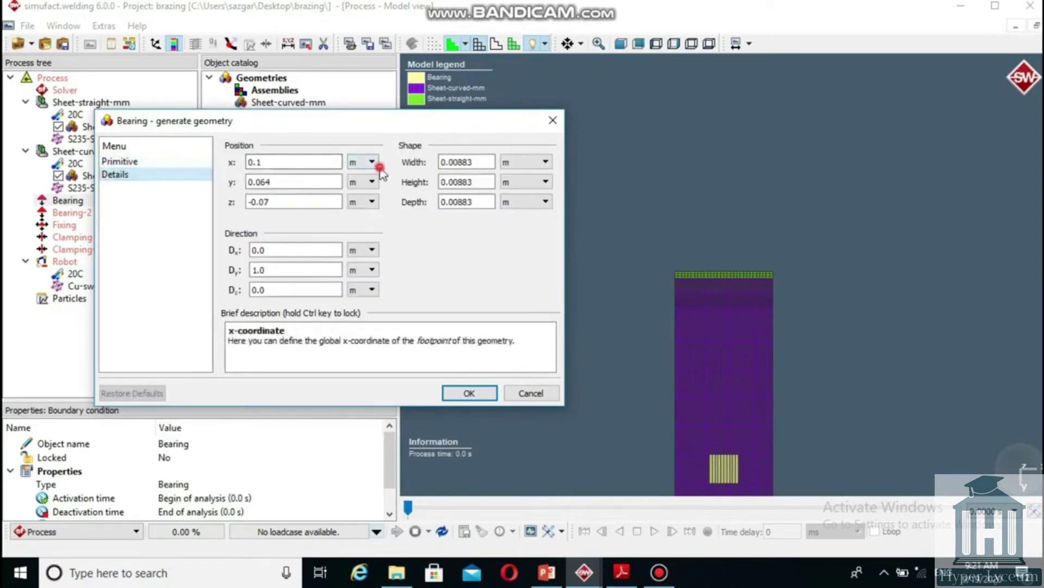
{"action": "left_click", "coordinate": [368, 182]}
{"action": "left_click", "coordinate": [359, 192]}
{"action": "left_click", "coordinate": [365, 202]}
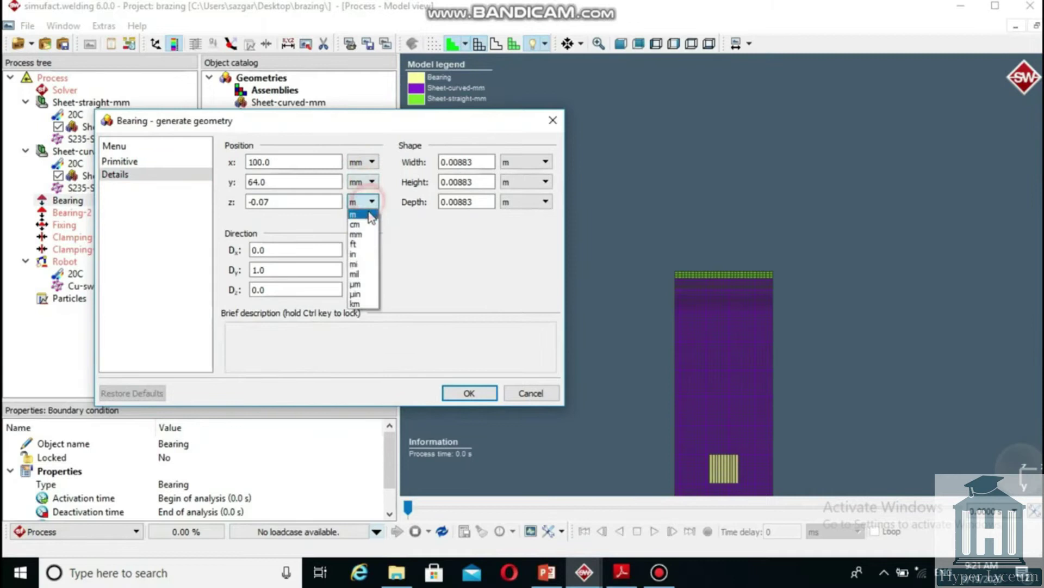
{"action": "left_click", "coordinate": [359, 213]}
{"action": "left_click", "coordinate": [525, 161]}
{"action": "left_click", "coordinate": [514, 172]}
{"action": "left_click", "coordinate": [524, 183]}
{"action": "left_click", "coordinate": [514, 192]}
{"action": "left_click", "coordinate": [528, 201]}
{"action": "left_click", "coordinate": [521, 235]}
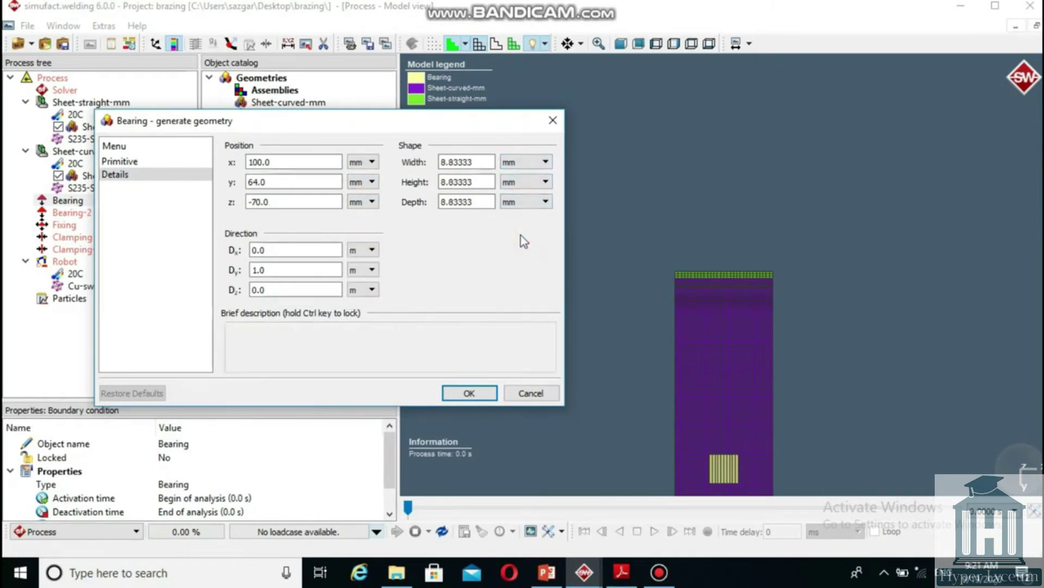
- Set the first bearing's cuboid to 35 mm width, 3 mm height and 70 mm depth
{"action": "double_click", "coordinate": [473, 161]}
{"action": "type", "text": "35"}
{"action": "key", "text": "Tab"}
{"action": "type", "text": "3"}
{"action": "double_click", "coordinate": [473, 201]}
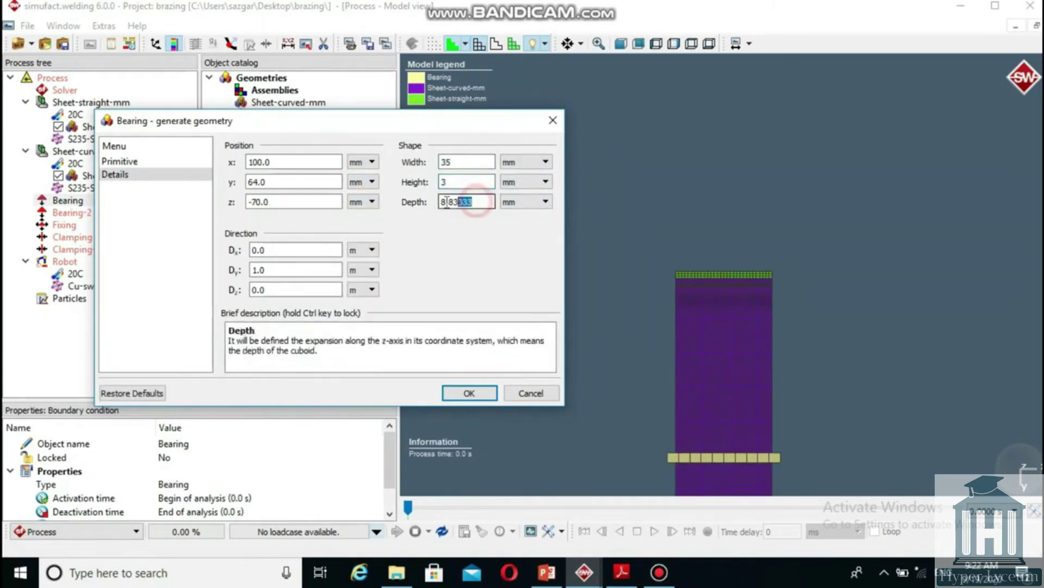
{"action": "type", "text": "70"}
- Position the first bearing's cuboid at y = 90 mm and z = -35 mm
{"action": "double_click", "coordinate": [273, 184]}
{"action": "type", "text": "90"}
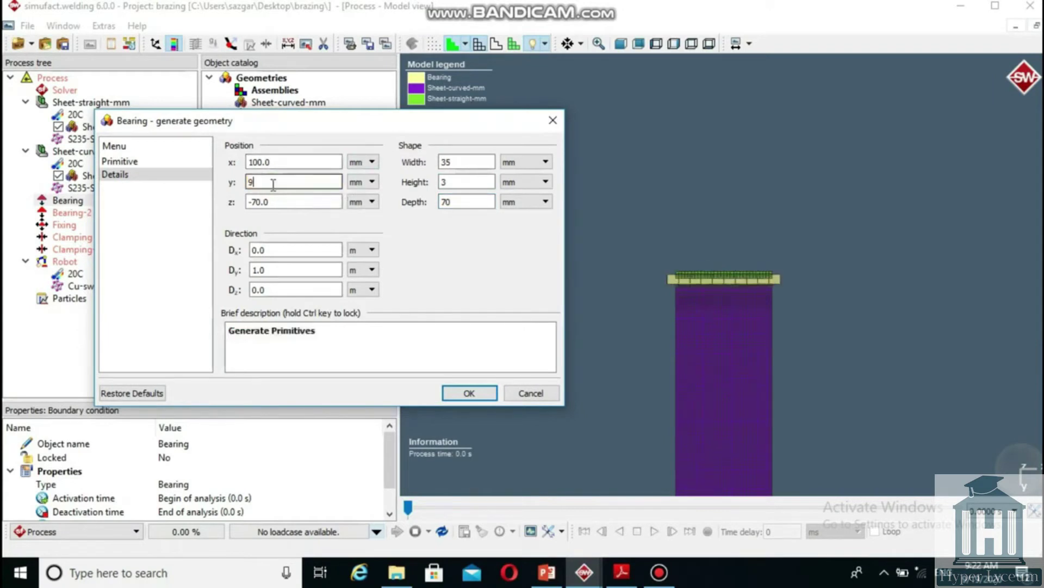
{"action": "left_click", "coordinate": [290, 196]}
{"action": "type", "text": "35"}
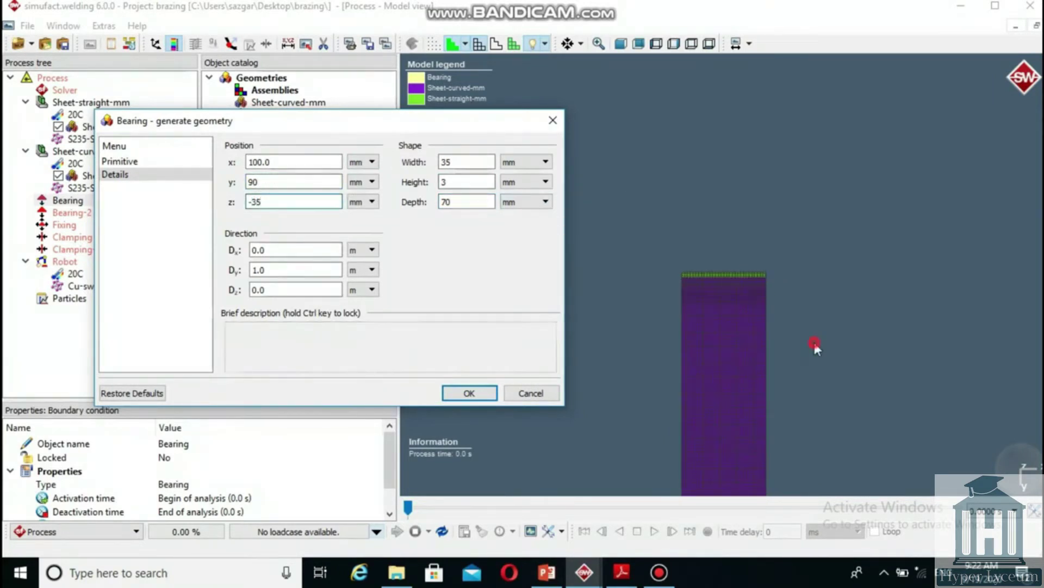
- Set the first bearing's direction to y = 0 and z = -1 and generate its geometry
{"action": "double_click", "coordinate": [287, 270]}
{"action": "key", "text": "BackSpace"}
{"action": "type", "text": "0"}
{"action": "double_click", "coordinate": [283, 290]}
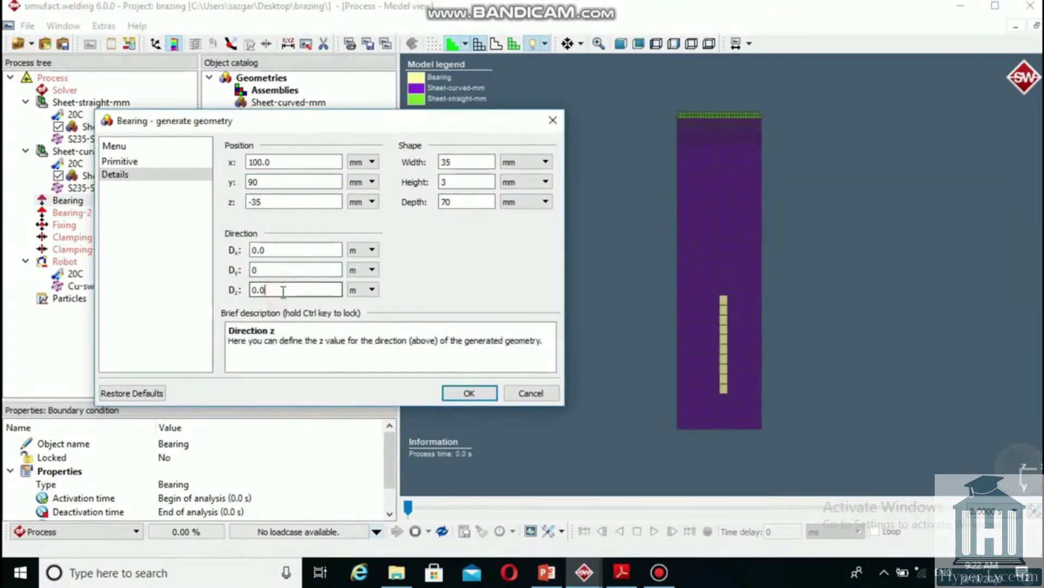
{"action": "type", "text": "1"}
{"action": "double_click", "coordinate": [258, 290]}
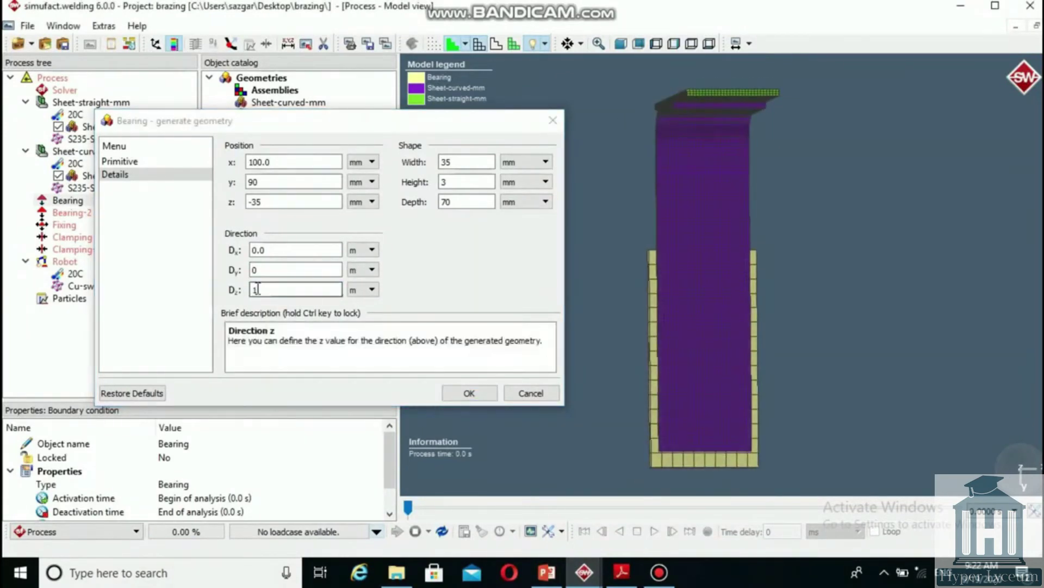
{"action": "type", "text": "-1"}
{"action": "left_click_drag", "start_coordinate": [702, 326], "coordinate": [680, 338]}
{"action": "left_click", "coordinate": [468, 393]}
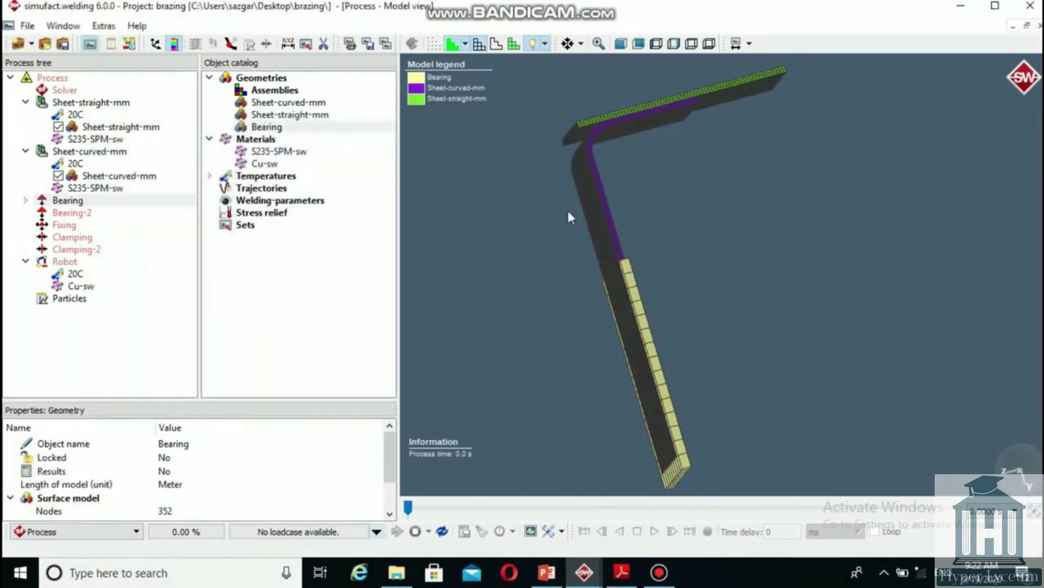
- Translate the first bearing 2 mm in the negative z direction, using two steps of 1 mm, and apply the change
{"action": "right_click", "coordinate": [634, 287]}
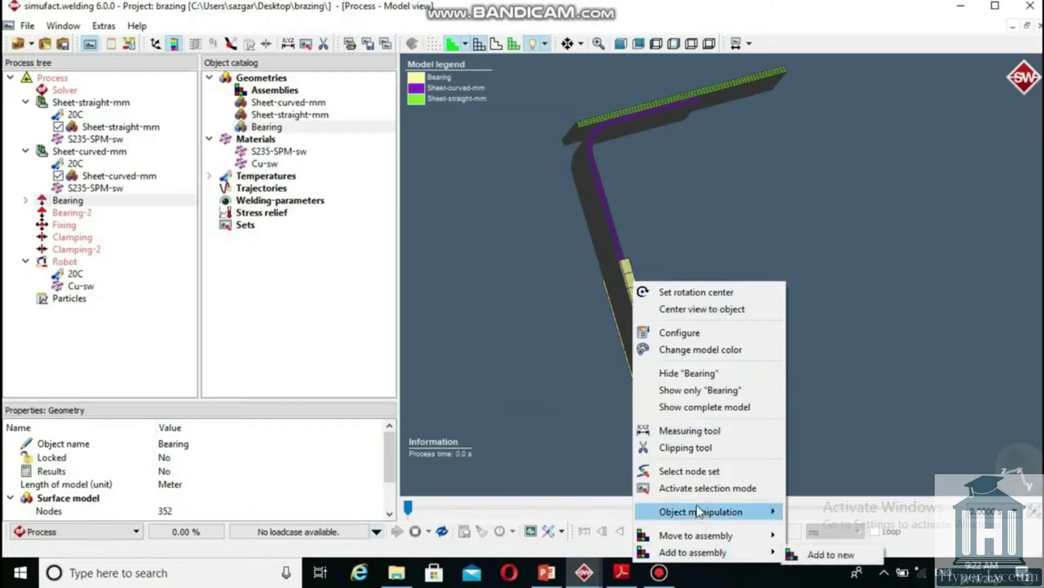
{"action": "mouse_move", "coordinate": [705, 519]}
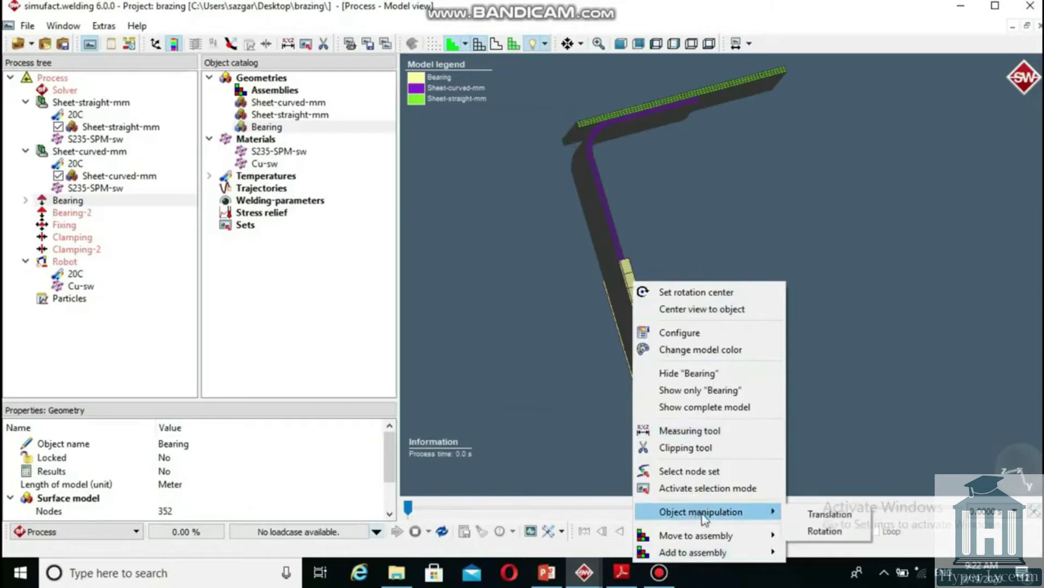
{"action": "left_click", "coordinate": [814, 517]}
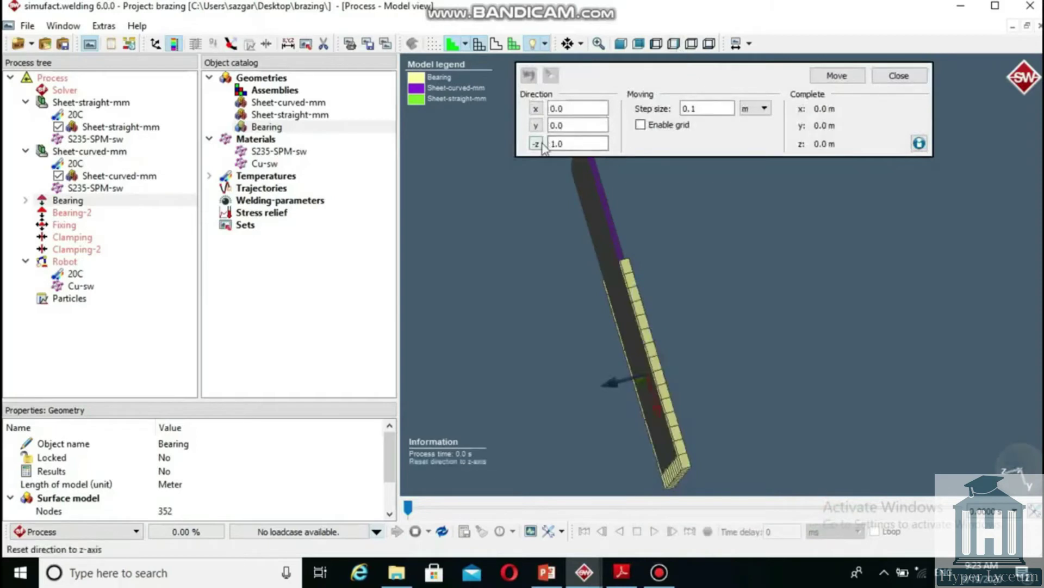
{"action": "left_click", "coordinate": [537, 143]}
{"action": "left_click", "coordinate": [764, 109]}
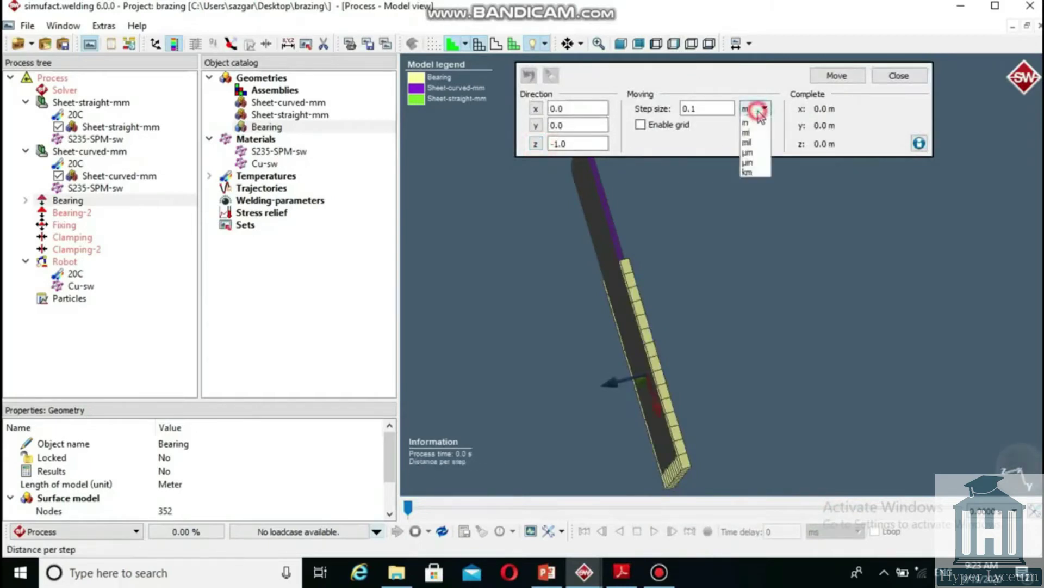
{"action": "left_click", "coordinate": [767, 139]}
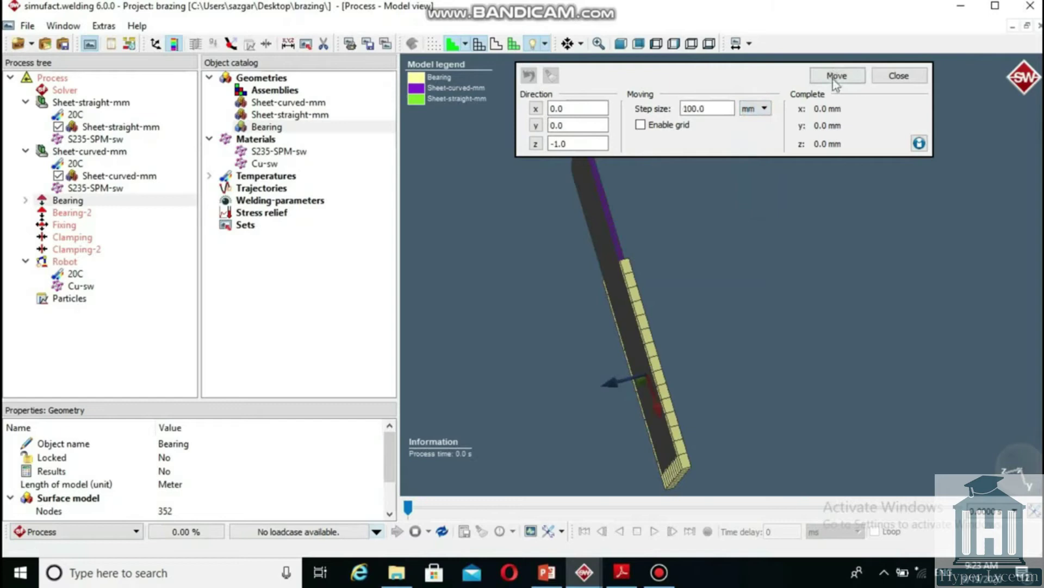
{"action": "left_click_drag", "start_coordinate": [724, 109], "coordinate": [671, 113]}
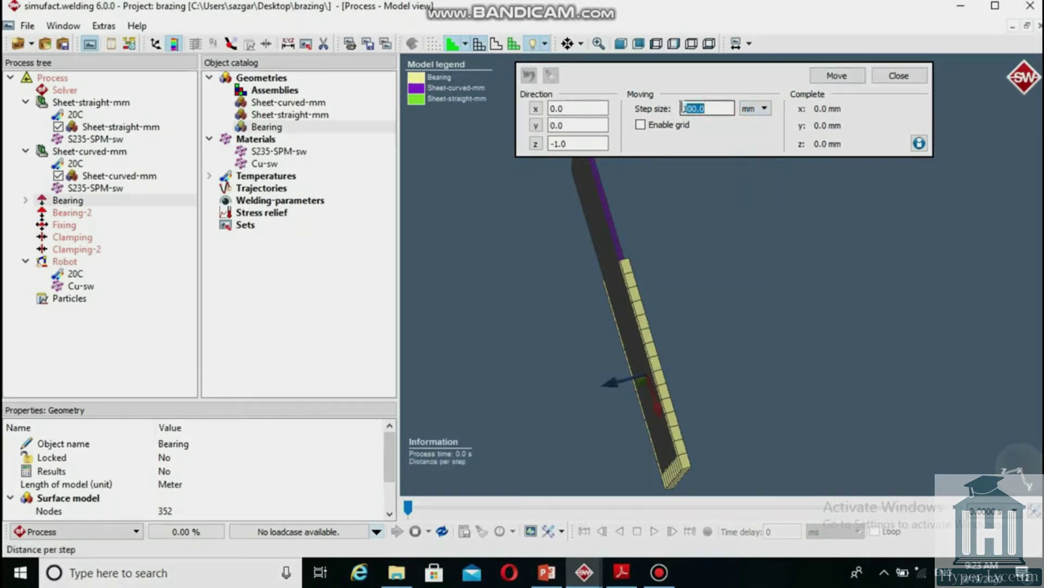
{"action": "type", "text": "1"}
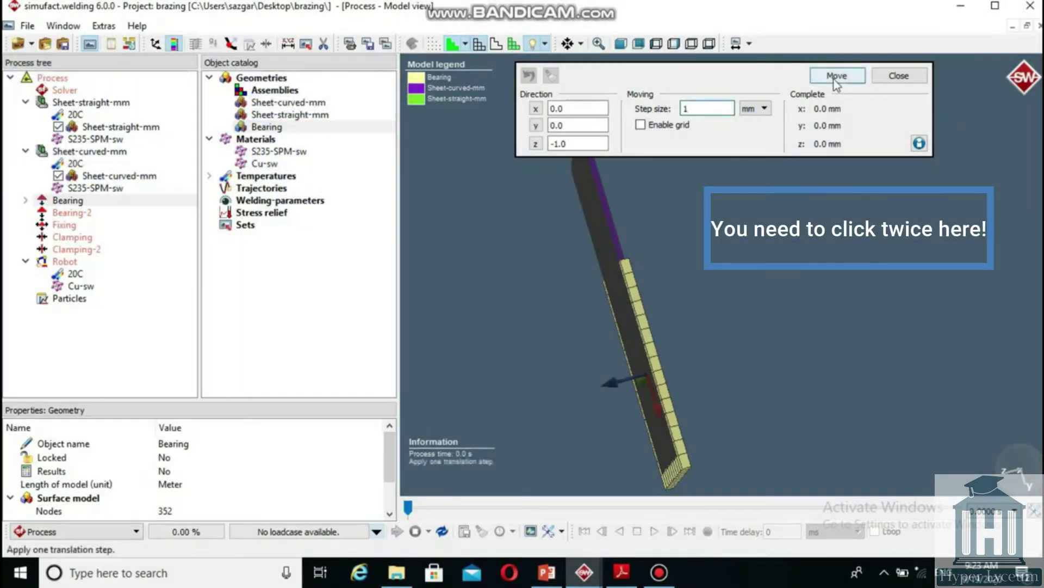
{"action": "left_click", "coordinate": [836, 75]}
{"action": "left_click", "coordinate": [836, 76]}
{"action": "left_click", "coordinate": [836, 75]}
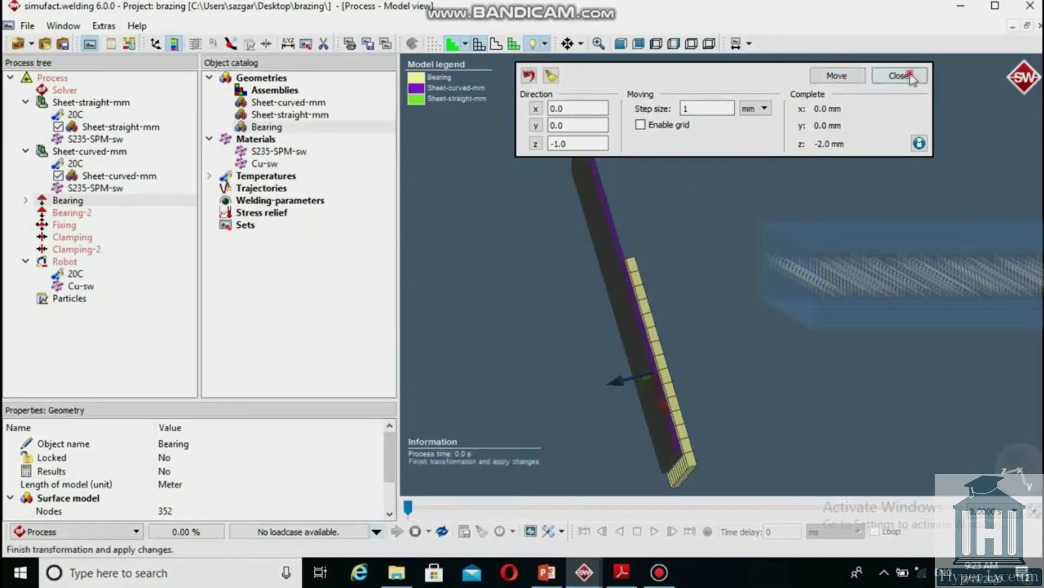
{"action": "left_click", "coordinate": [899, 75]}
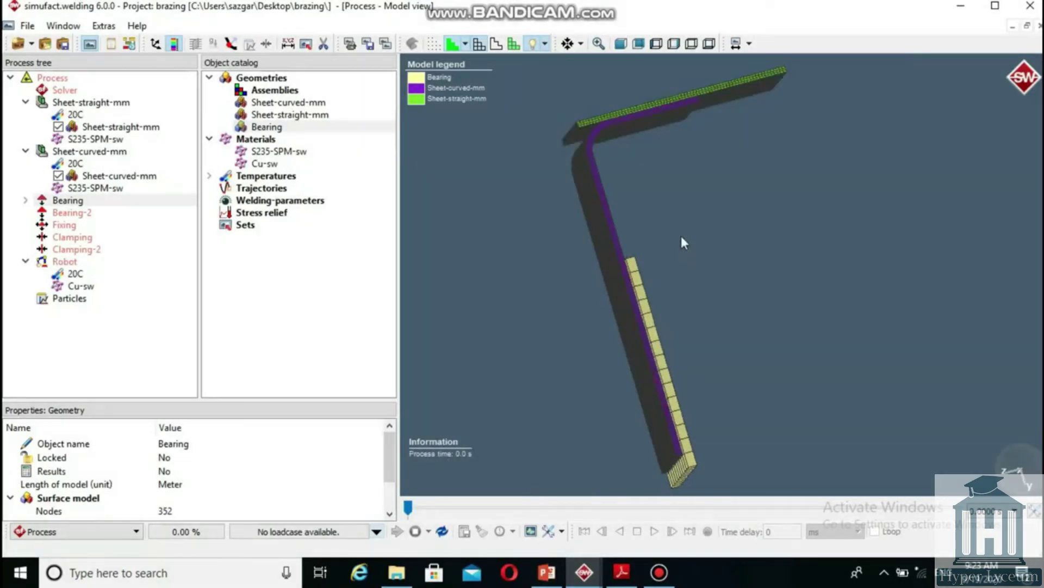
- Start generating a cuboid geometry for Bearing-2 and switch its position and shape units to mm
{"action": "left_click", "coordinate": [674, 45]}
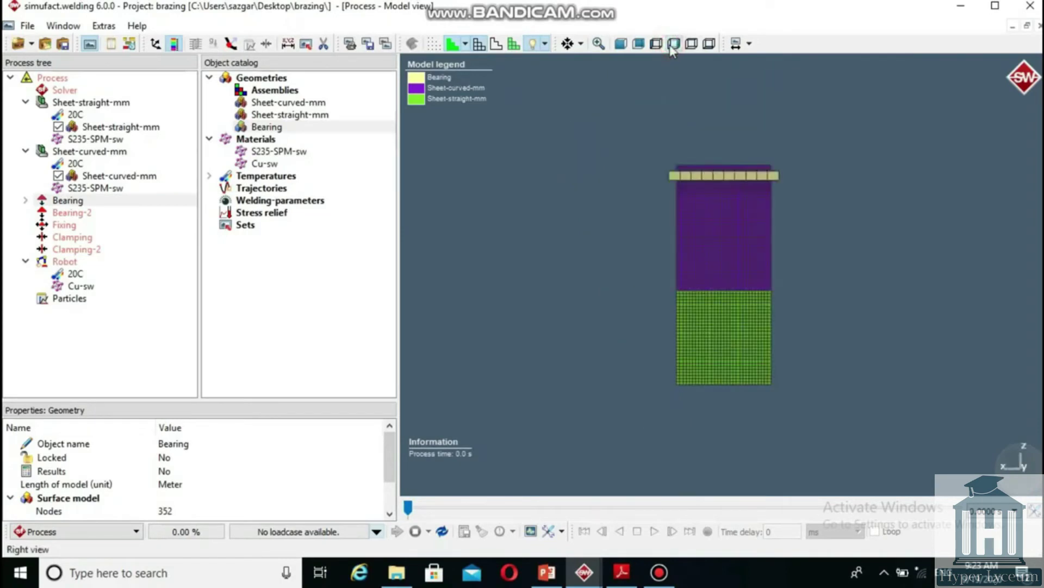
{"action": "left_click", "coordinate": [76, 213]}
{"action": "right_click", "coordinate": [79, 217]}
{"action": "left_click", "coordinate": [139, 274]}
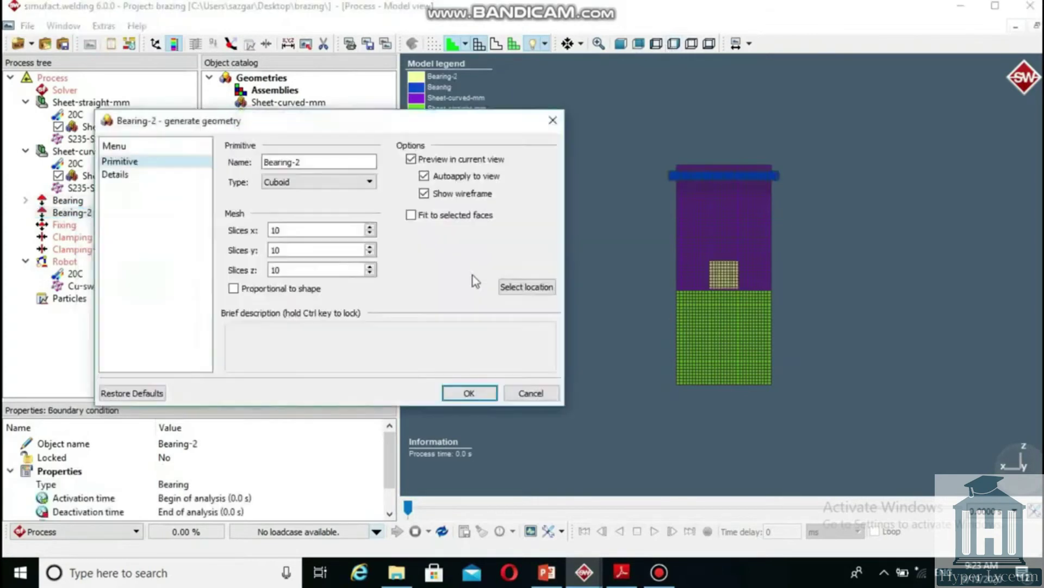
{"action": "left_click", "coordinate": [115, 174]}
{"action": "left_click", "coordinate": [364, 162]}
{"action": "left_click", "coordinate": [356, 194]}
{"action": "left_click", "coordinate": [546, 182]}
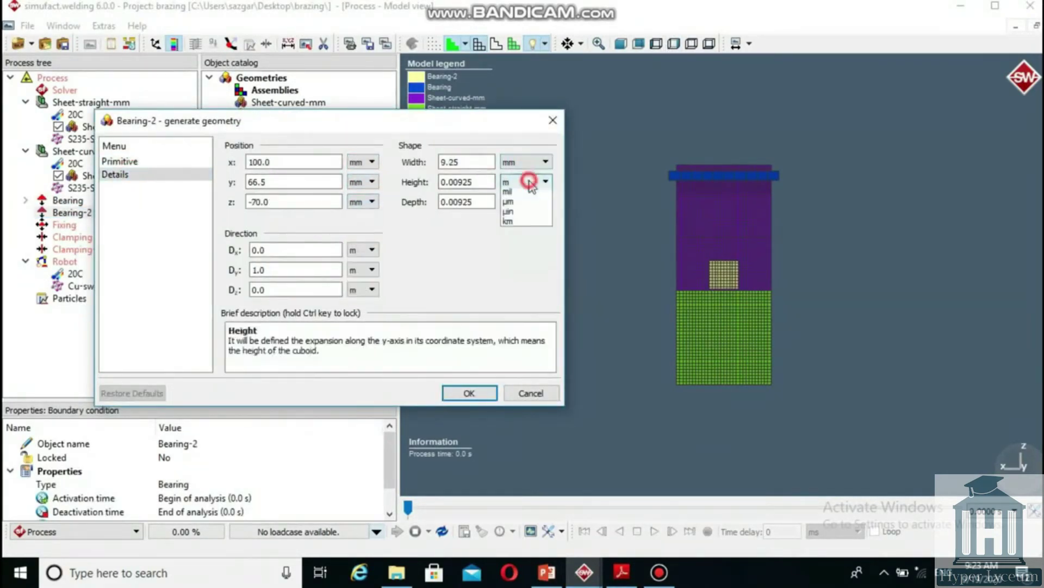
{"action": "left_click", "coordinate": [509, 195]}
- Set the Bearing-2 cuboid to 35 mm width, 3 mm height and 30 mm depth
{"action": "triple_click", "coordinate": [467, 162]}
{"action": "type", "text": "35"}
{"action": "key", "text": "Tab"}
{"action": "type", "text": "3"}
{"action": "key", "text": "Tab"}
{"action": "type", "text": "30"}
- Position the Bearing-2 cuboid at y = 10 mm and z = -95 mm and generate its geometry
{"action": "triple_click", "coordinate": [280, 181]}
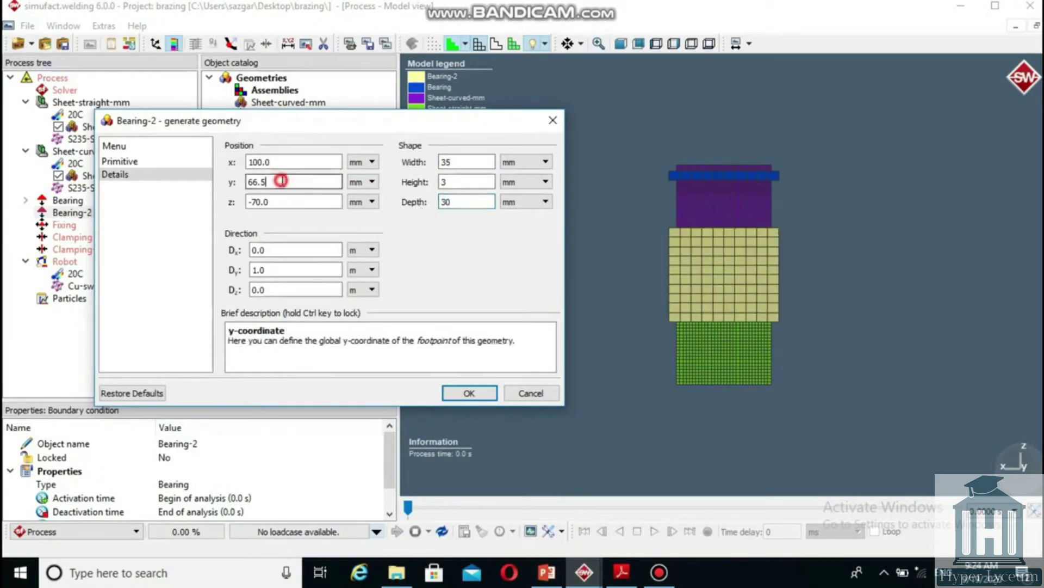
{"action": "type", "text": "10"}
{"action": "key", "text": "Tab"}
{"action": "type", "text": "-95"}
{"action": "left_click_drag", "start_coordinate": [759, 286], "coordinate": [993, 316]}
{"action": "left_click", "coordinate": [470, 393]}
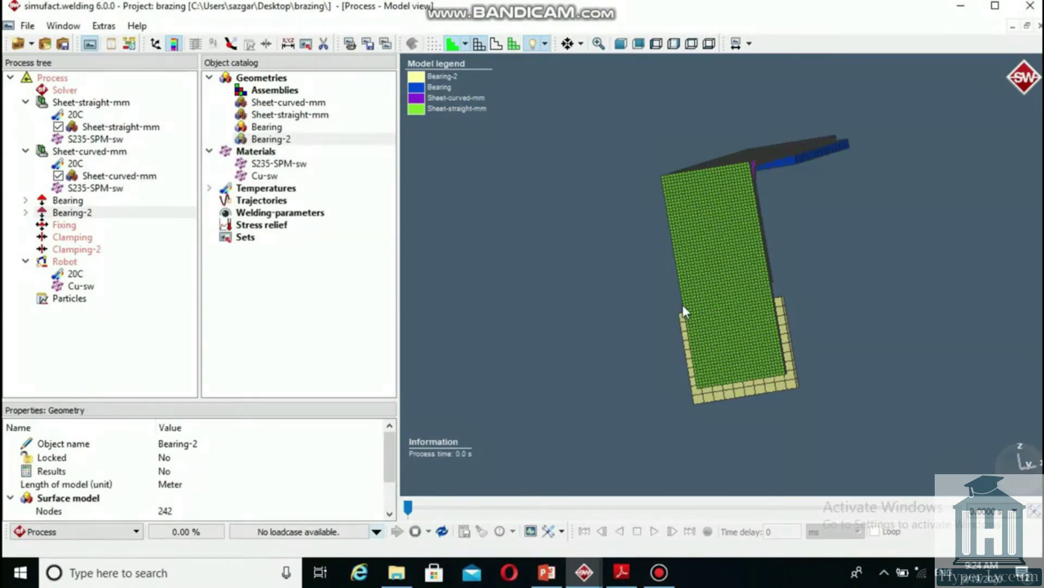
- Start generating a cuboid geometry for Clamping and set its mesh to 5 slices in y
{"action": "right_click", "coordinate": [93, 241]}
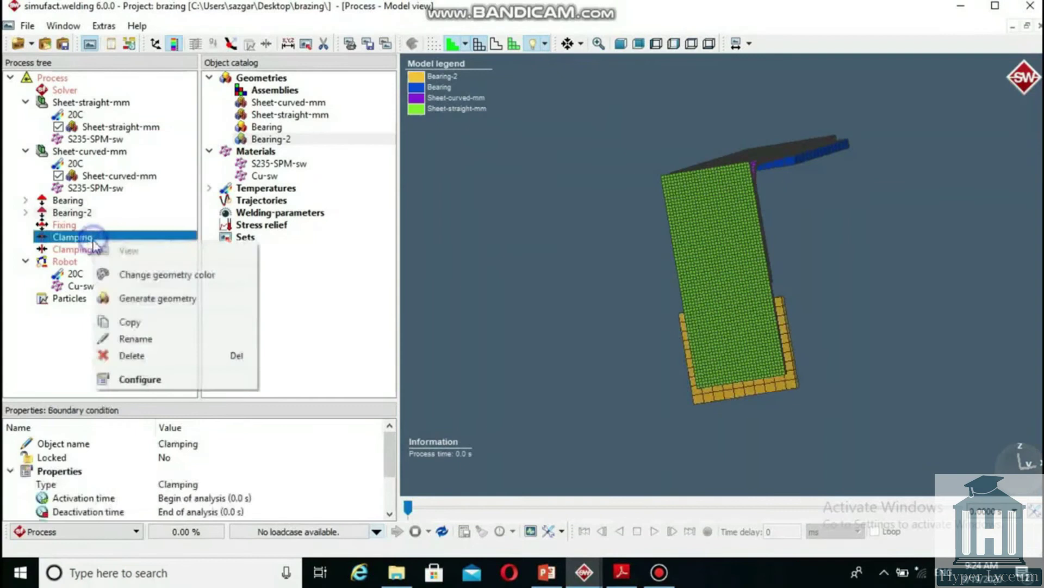
{"action": "left_click", "coordinate": [152, 304]}
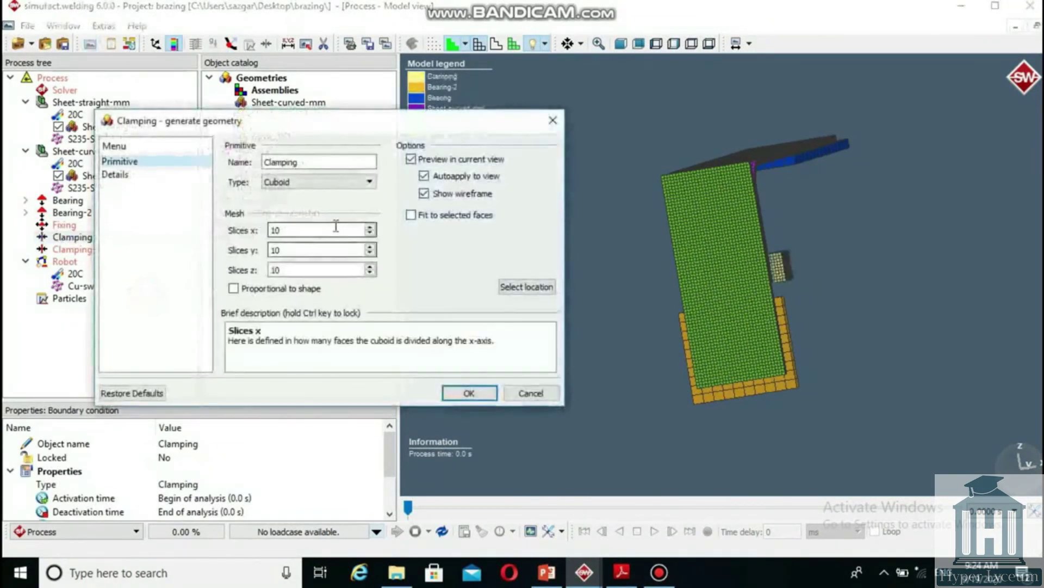
{"action": "double_click", "coordinate": [308, 250]}
{"action": "type", "text": "5"}
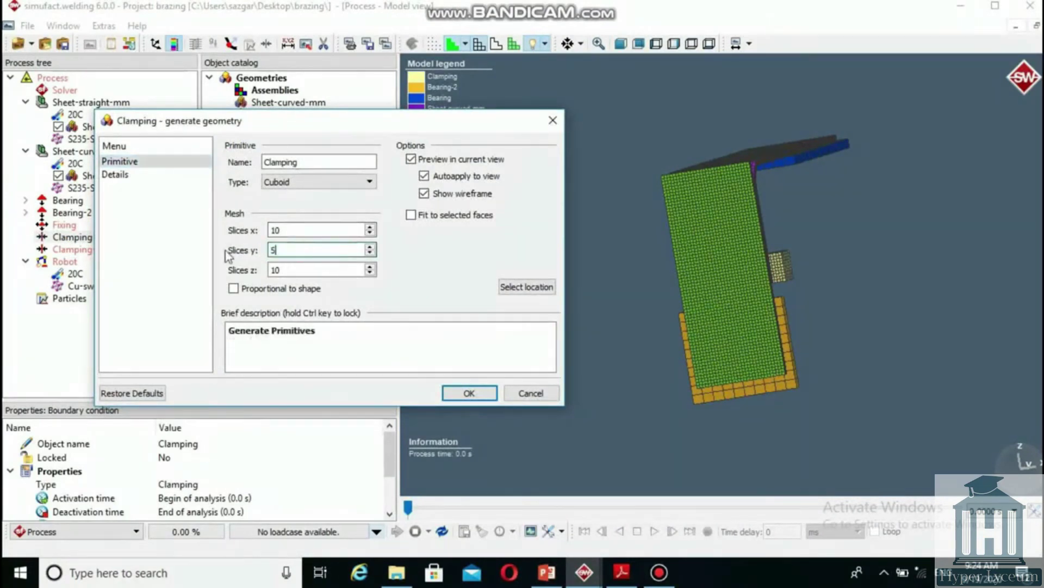
- Switch the Clamping cuboid's x, y and z position and its width, height and depth to mm
{"action": "left_click", "coordinate": [148, 175]}
{"action": "left_click", "coordinate": [363, 162]}
{"action": "left_click", "coordinate": [359, 180]}
{"action": "left_click", "coordinate": [362, 182]}
{"action": "left_click", "coordinate": [359, 200]}
{"action": "left_click", "coordinate": [363, 202]}
{"action": "left_click", "coordinate": [359, 220]}
{"action": "left_click", "coordinate": [526, 161]}
{"action": "left_click", "coordinate": [522, 179]}
{"action": "left_click", "coordinate": [526, 182]}
{"action": "left_click", "coordinate": [522, 199]}
{"action": "left_click", "coordinate": [526, 202]}
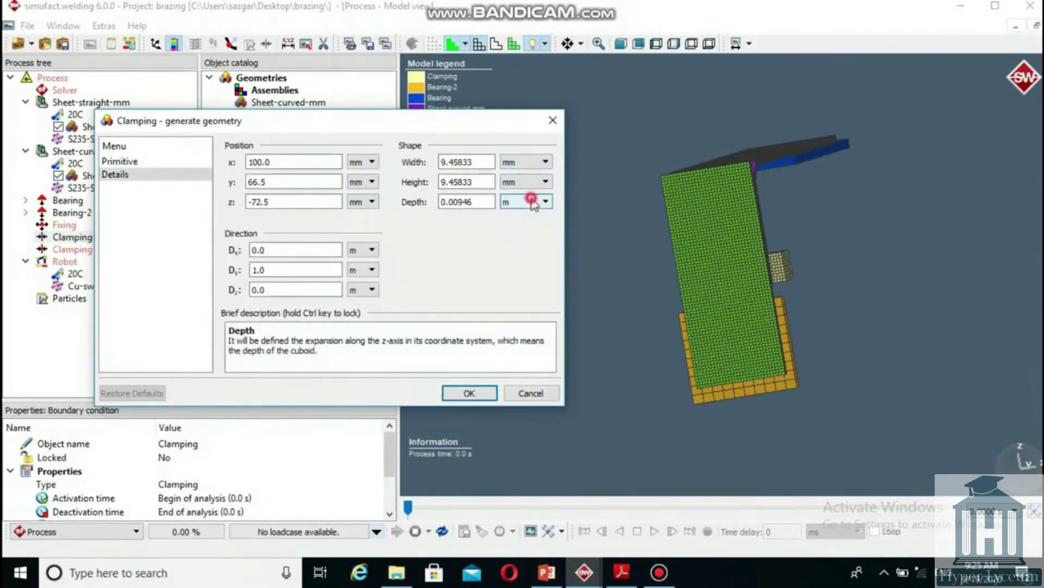
{"action": "left_click", "coordinate": [522, 219]}
- Set the Clamping cuboid to 15 mm width, 10 mm height and 15 mm depth
{"action": "type", "text": "1510"}
{"action": "key", "text": "Tab"}
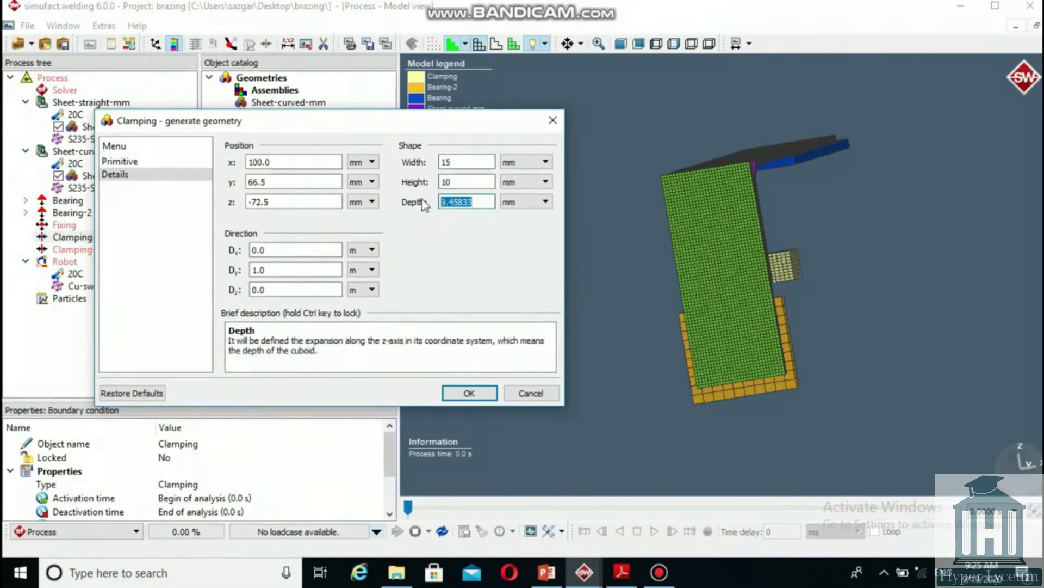
{"action": "type", "text": "15"}
- Position the Clamping cuboid at y = 95 mm and z = -35 mm
{"action": "double_click", "coordinate": [255, 182]}
{"action": "type", "text": "8"}
{"action": "left_click_drag", "start_coordinate": [272, 202], "coordinate": [255, 200]}
{"action": "double_click", "coordinate": [251, 181]}
{"action": "type", "text": "9535"}
- Orient the Clamping cuboid along z with direction y = 0 and z = 1, and generate its geometry
{"action": "type", "text": "1"}
{"action": "left_click_drag", "start_coordinate": [272, 290], "coordinate": [235, 270]}
{"action": "type", "text": "0"}
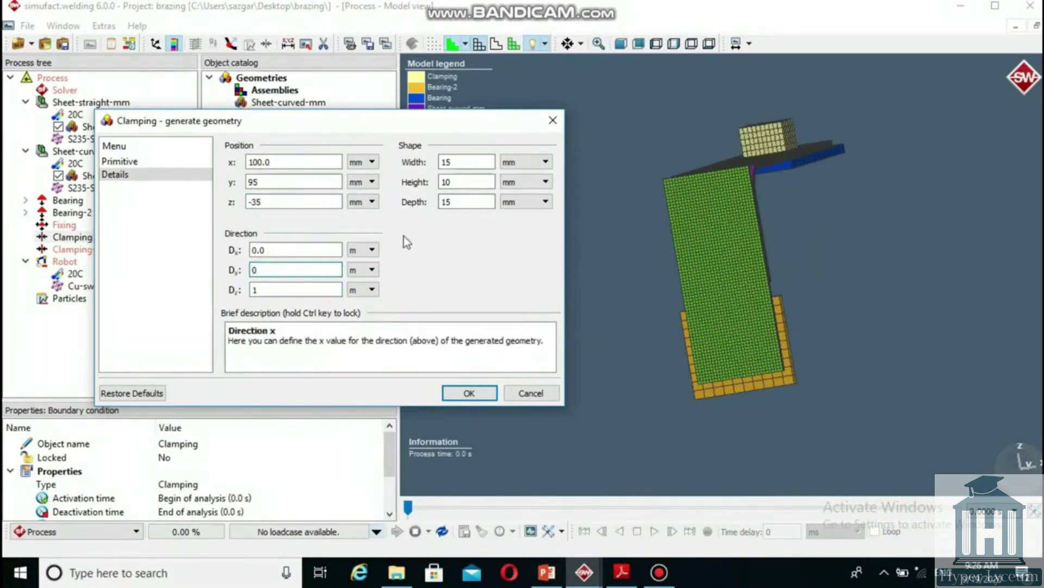
{"action": "left_click", "coordinate": [470, 393]}
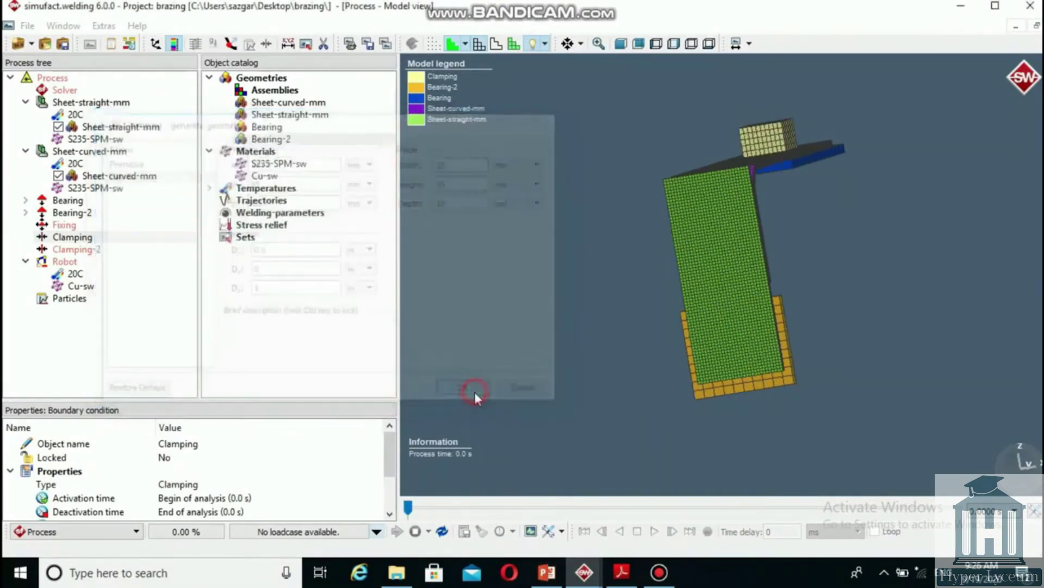
- Start generating a cuboid geometry for Clamping-2 and switch its position and shape units to mm
{"action": "left_click_drag", "start_coordinate": [809, 180], "coordinate": [712, 183]}
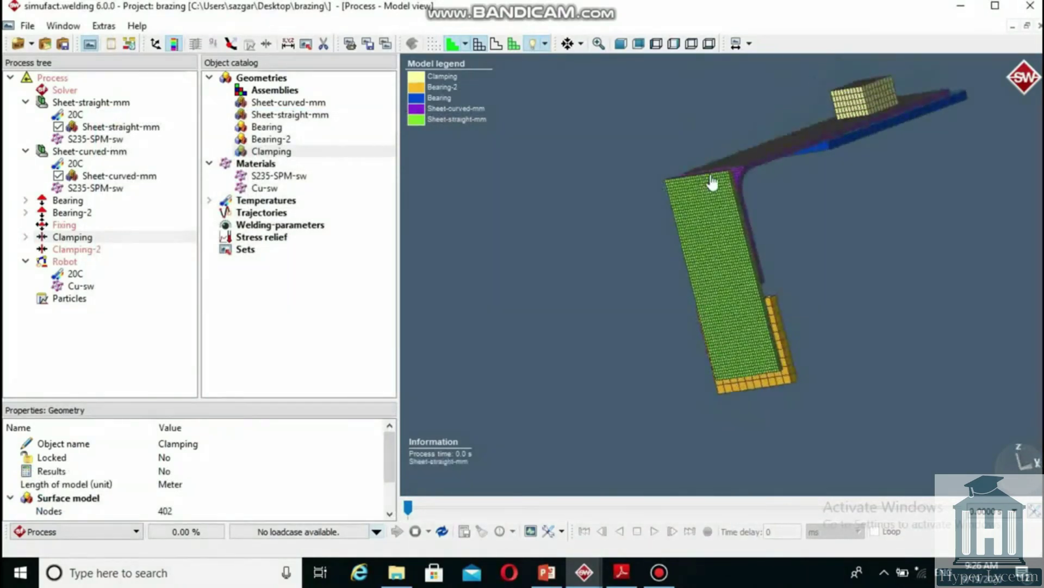
{"action": "right_click", "coordinate": [97, 251]}
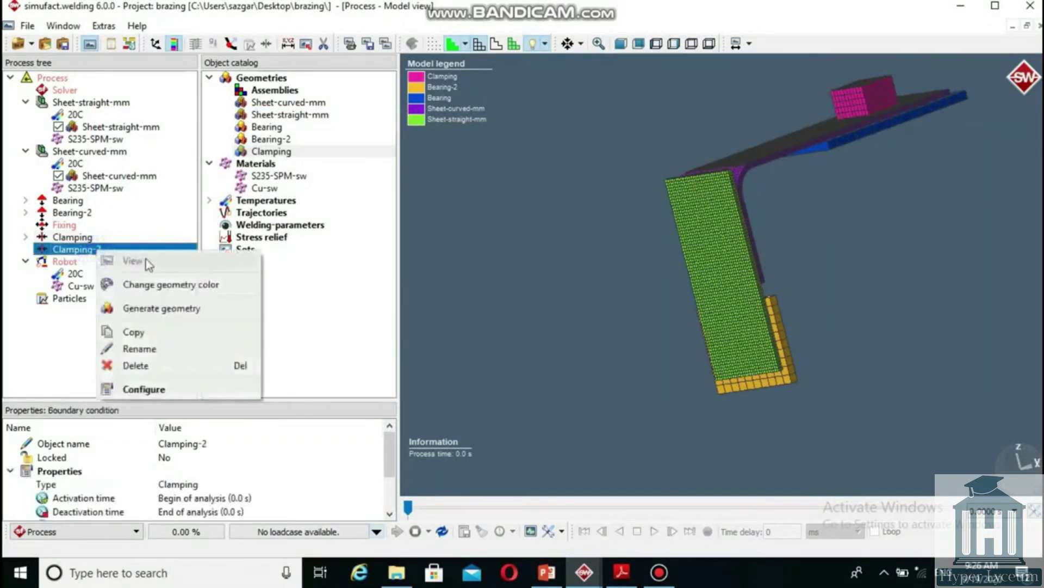
{"action": "left_click", "coordinate": [175, 309]}
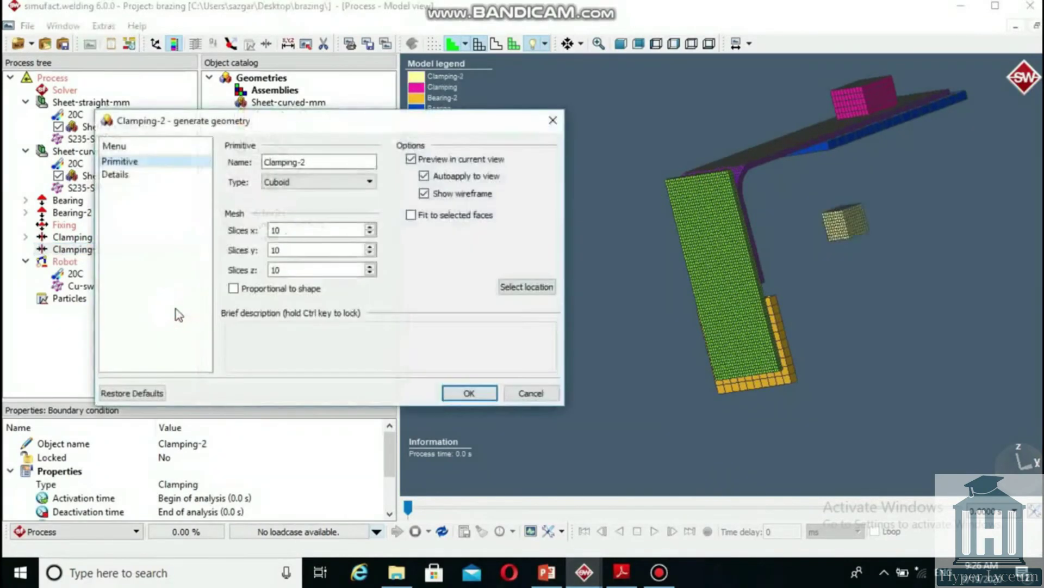
{"action": "double_click", "coordinate": [298, 250]}
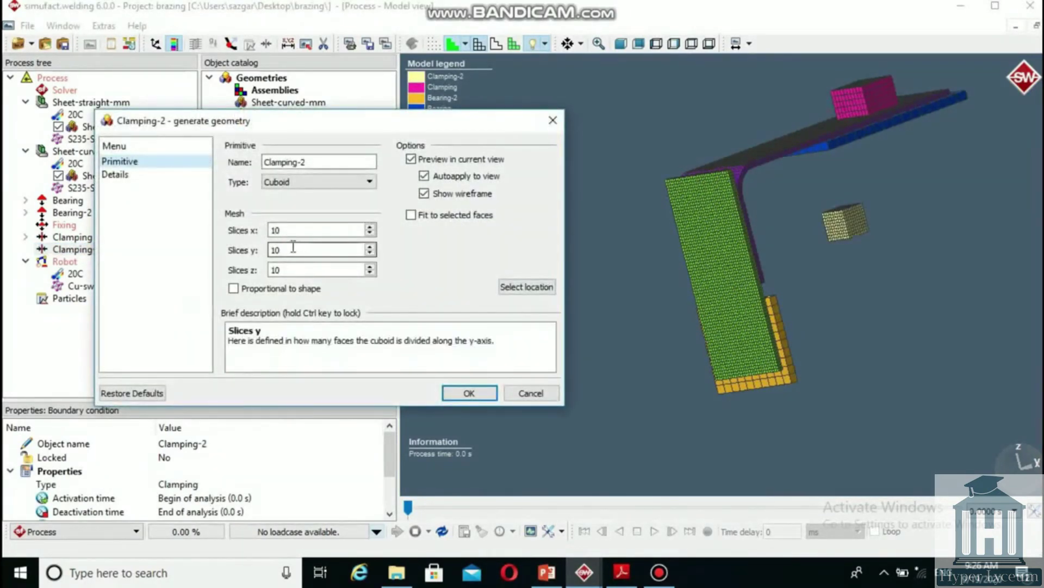
{"action": "left_click", "coordinate": [114, 174]}
{"action": "left_click", "coordinate": [372, 181]}
{"action": "left_click", "coordinate": [353, 213]}
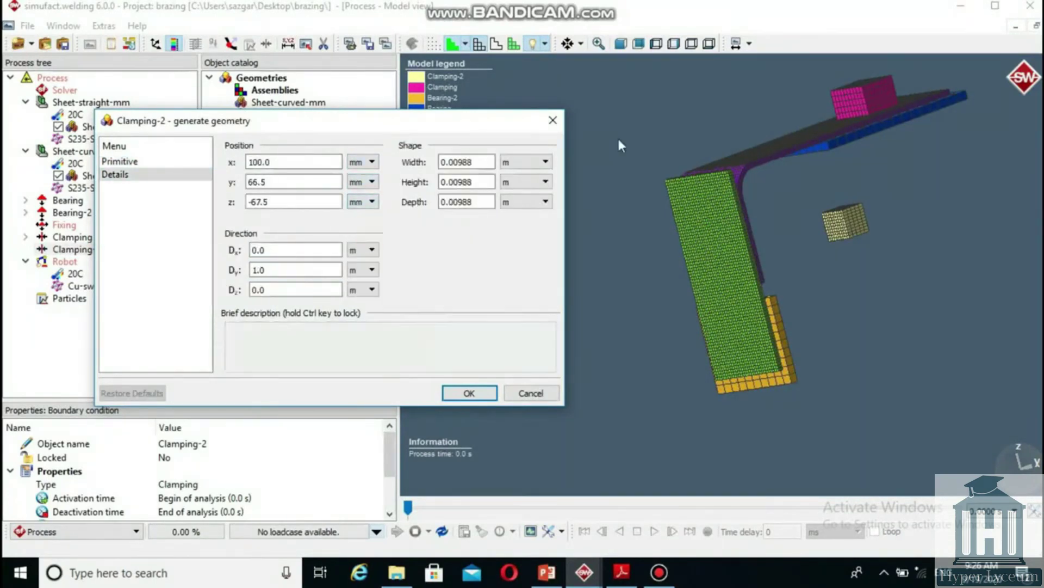
{"action": "left_click", "coordinate": [545, 162]}
{"action": "left_click", "coordinate": [508, 194]}
{"action": "left_click", "coordinate": [545, 182]}
{"action": "left_click", "coordinate": [508, 214]}
- Set the Clamping-2 cuboid to 15 mm width, 10 mm height and 15 mm depth
{"action": "double_click", "coordinate": [462, 162]}
{"action": "type", "text": "15"}
{"action": "key", "text": "Tab"}
{"action": "type", "text": "10"}
{"action": "key", "text": "Tab"}
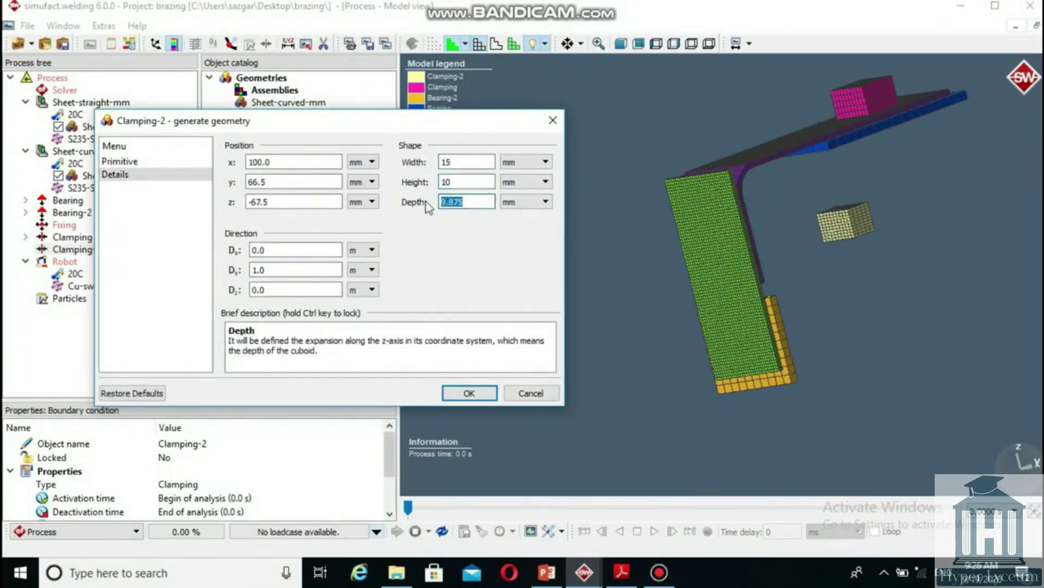
{"action": "type", "text": "15"}
- Position the Clamping-2 cuboid at y = 8 mm and z = -92 mm
{"action": "double_click", "coordinate": [246, 183]}
{"action": "type", "text": "8"}
{"action": "key", "text": "Tab"}
{"action": "type", "text": "-92"}
- Set the Clamping-2 cuboid's direction to y = -1 and z = 0, and generate its geometry
{"action": "double_click", "coordinate": [246, 289]}
{"action": "type", "text": "0"}
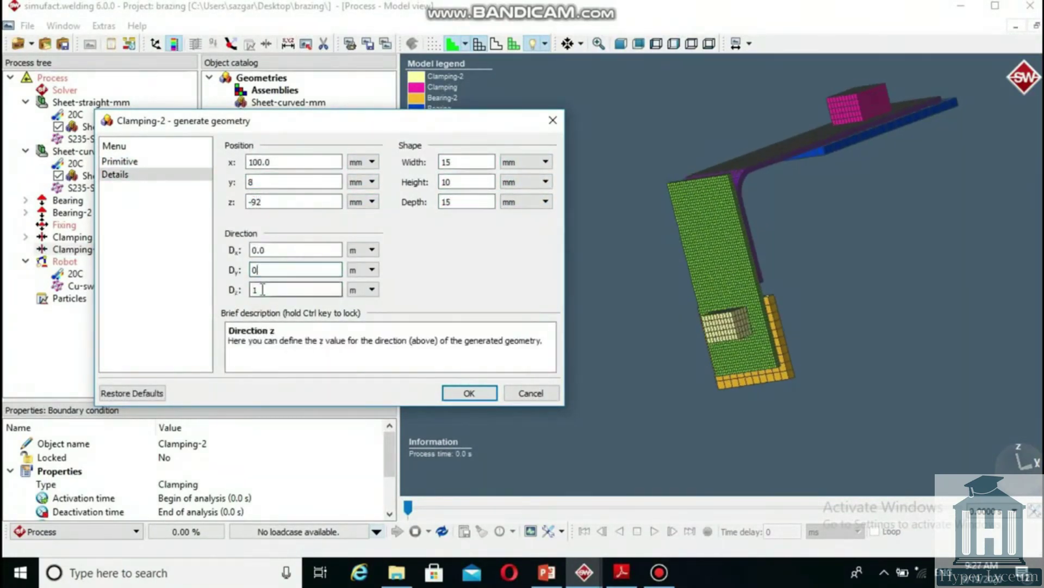
{"action": "double_click", "coordinate": [246, 270]}
{"action": "type", "text": "-1"}
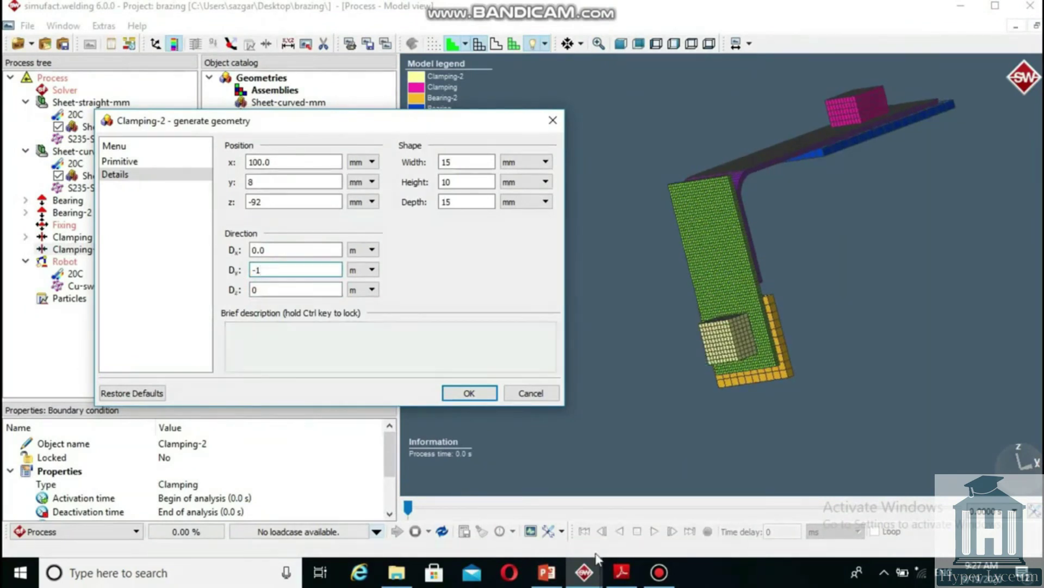
{"action": "left_click", "coordinate": [454, 393]}
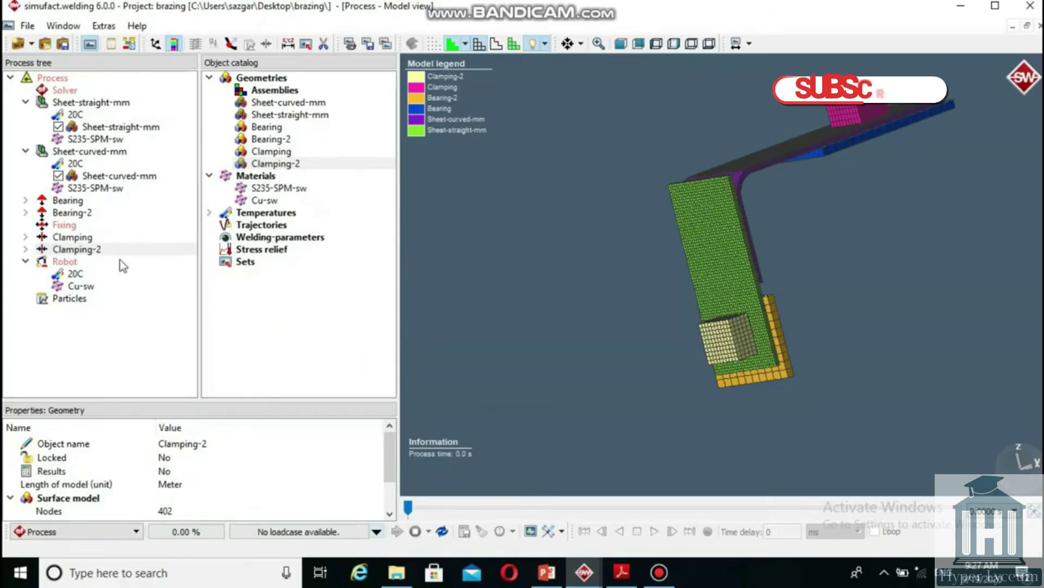
- Set the first clamping's behaviour to Stiffness & force with a force of 100 N
{"action": "double_click", "coordinate": [86, 238]}
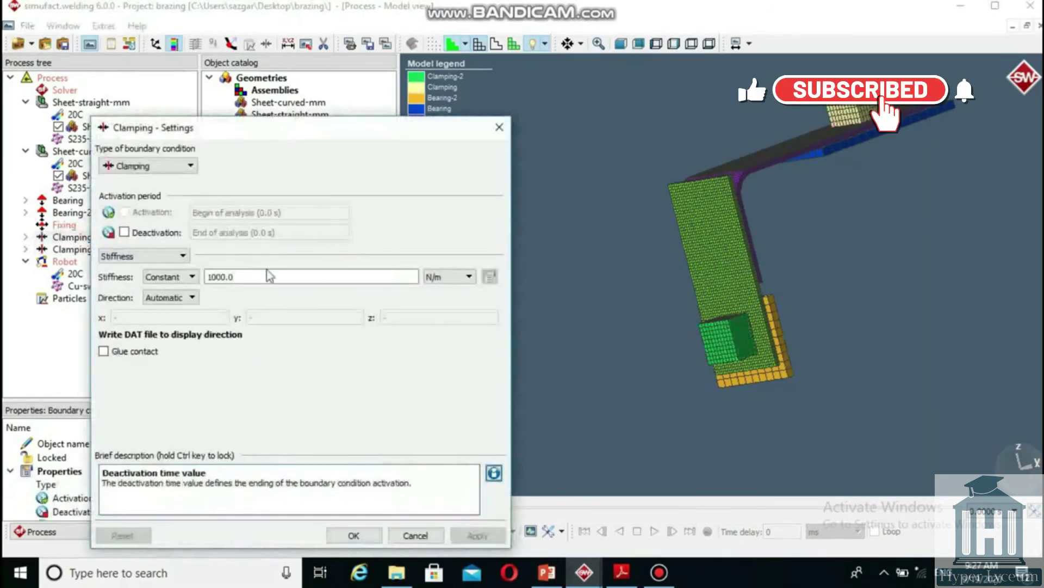
{"action": "left_click", "coordinate": [155, 257]}
{"action": "left_click", "coordinate": [154, 279]}
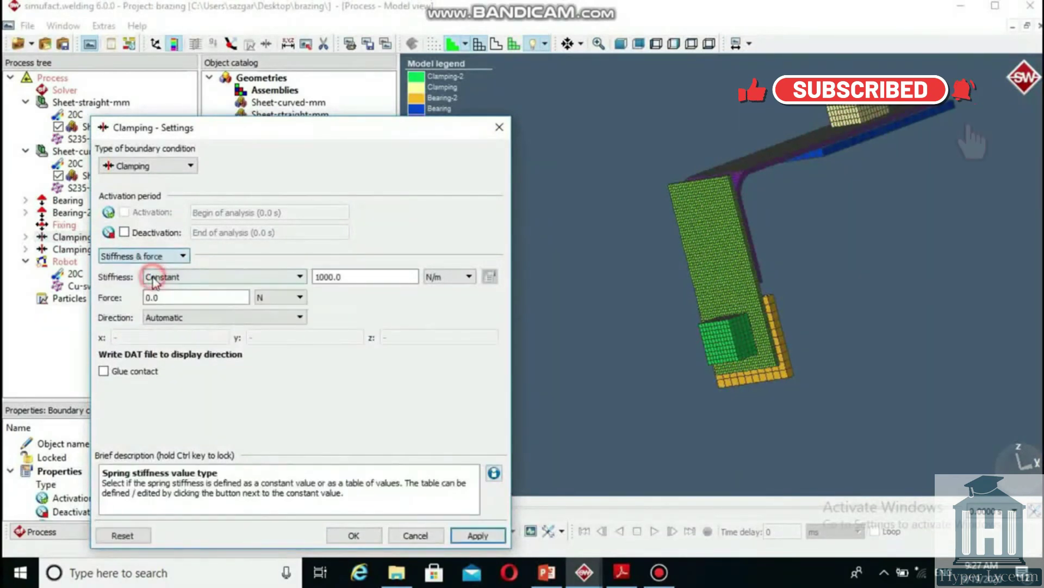
{"action": "double_click", "coordinate": [186, 297]}
{"action": "type", "text": "100"}
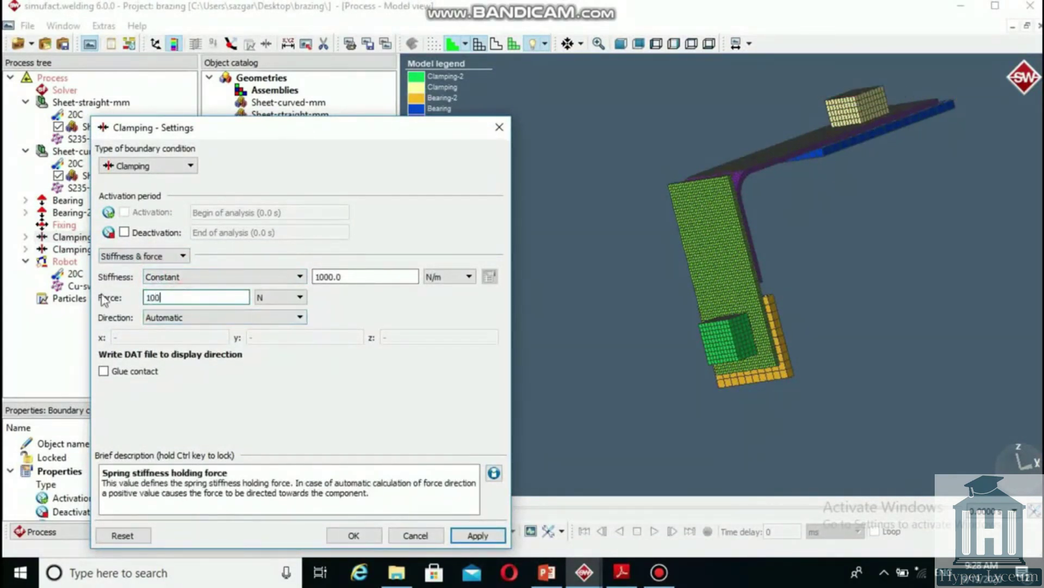
- Define the first clamping's force direction manually as x = 0, y = 0, z = 1 and apply it
{"action": "left_click", "coordinate": [215, 317]}
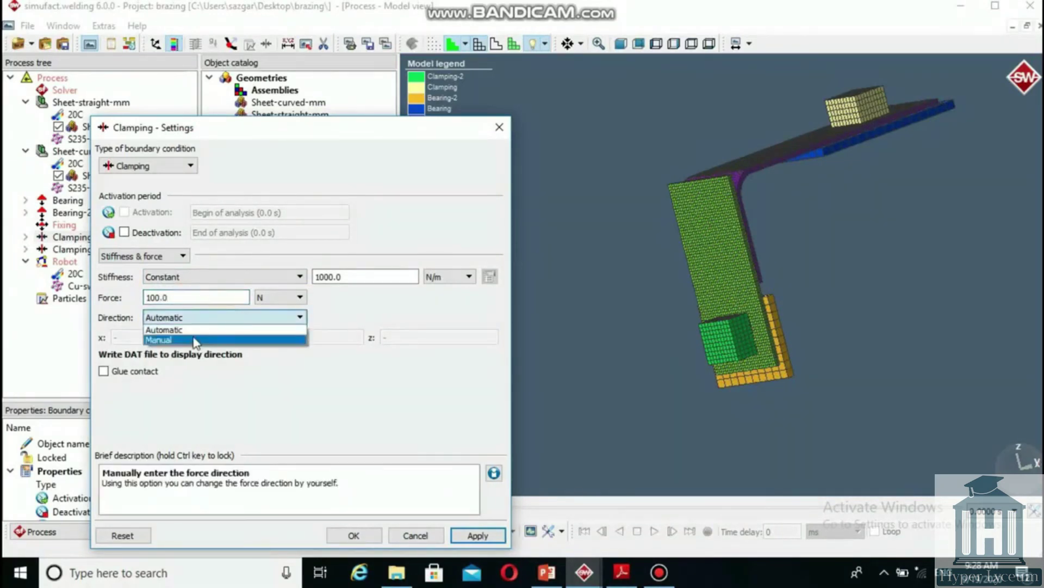
{"action": "left_click", "coordinate": [197, 337]}
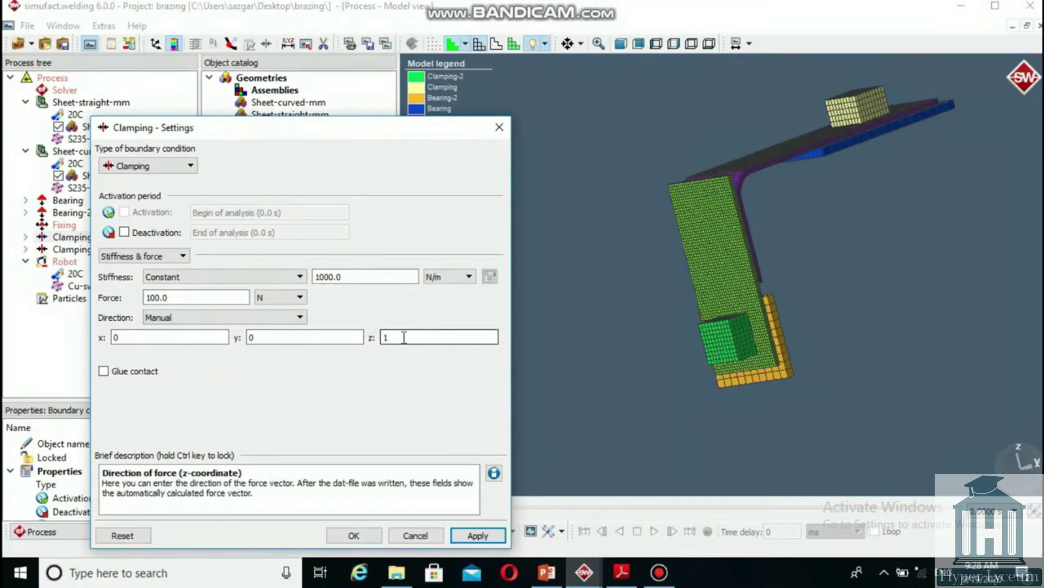
{"action": "left_click", "coordinate": [477, 535]}
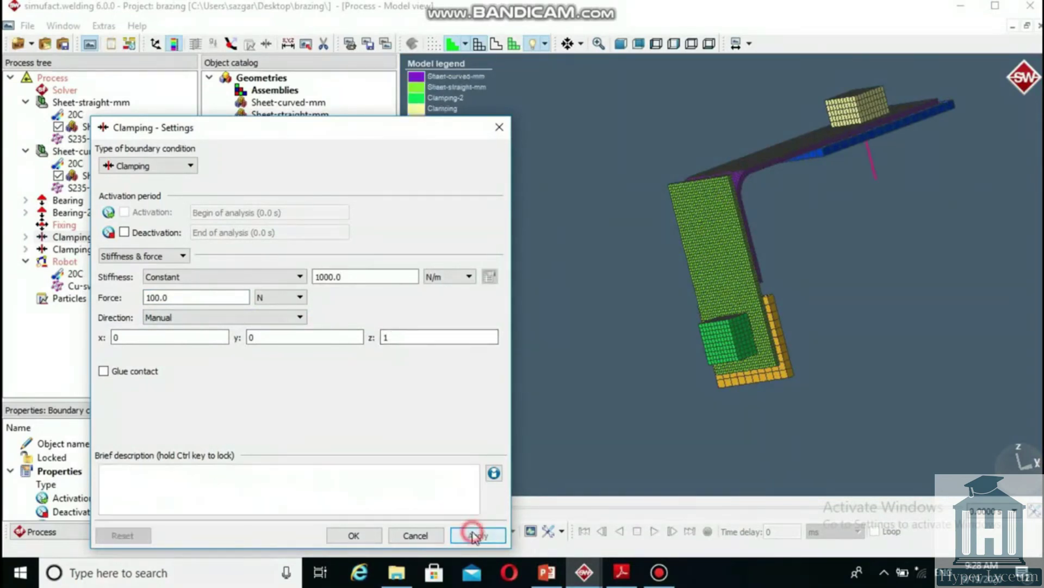
- Reverse the first clamping's force direction to z = -1 and confirm the settings
{"action": "left_click", "coordinate": [384, 337]}
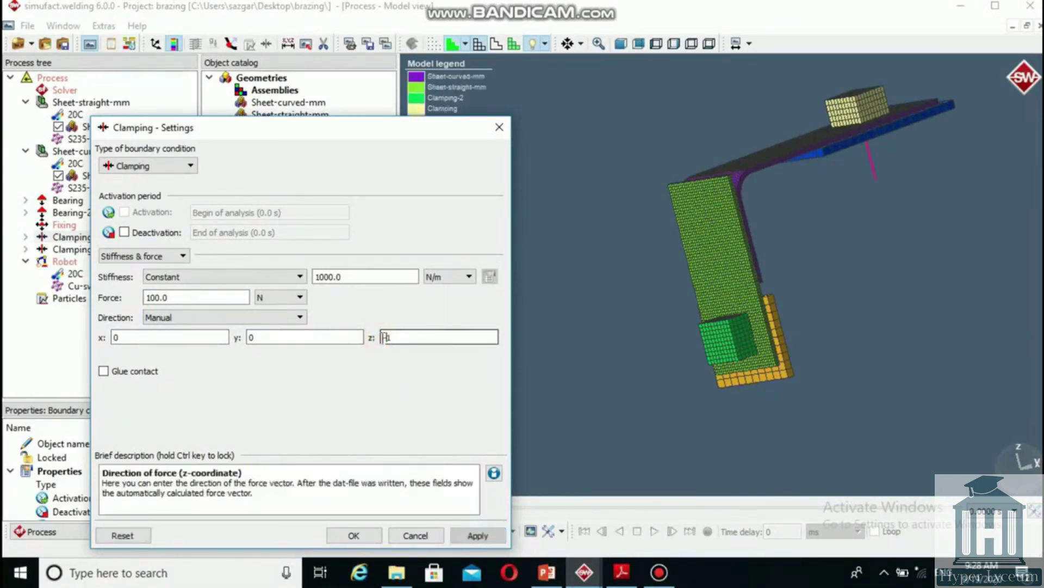
{"action": "left_click", "coordinate": [471, 534]}
{"action": "left_click", "coordinate": [354, 535]}
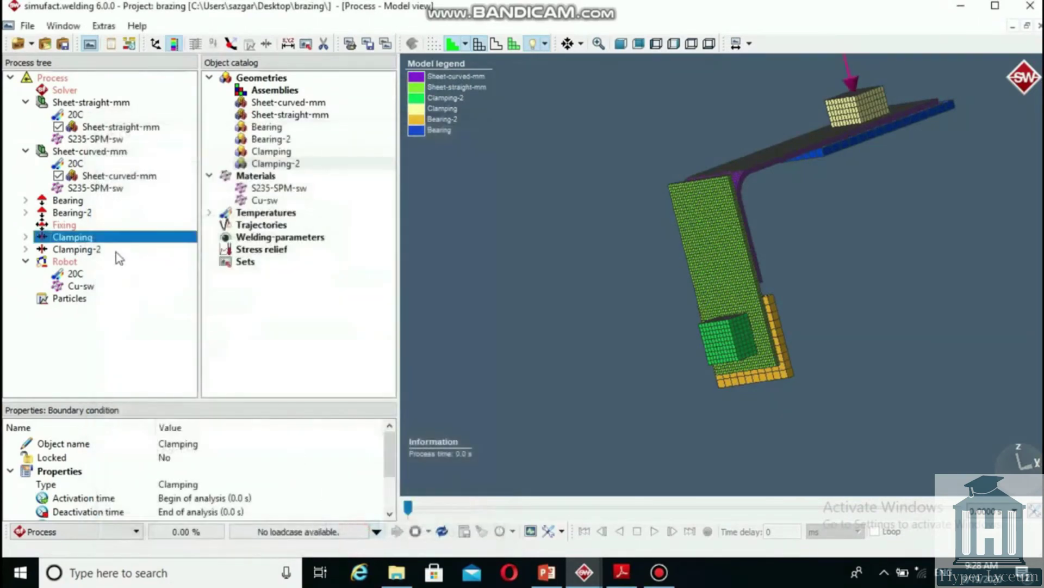
- Set Clamping-2 to Stiffness & force with a 100 N force and a manually defined direction
{"action": "double_click", "coordinate": [76, 249]}
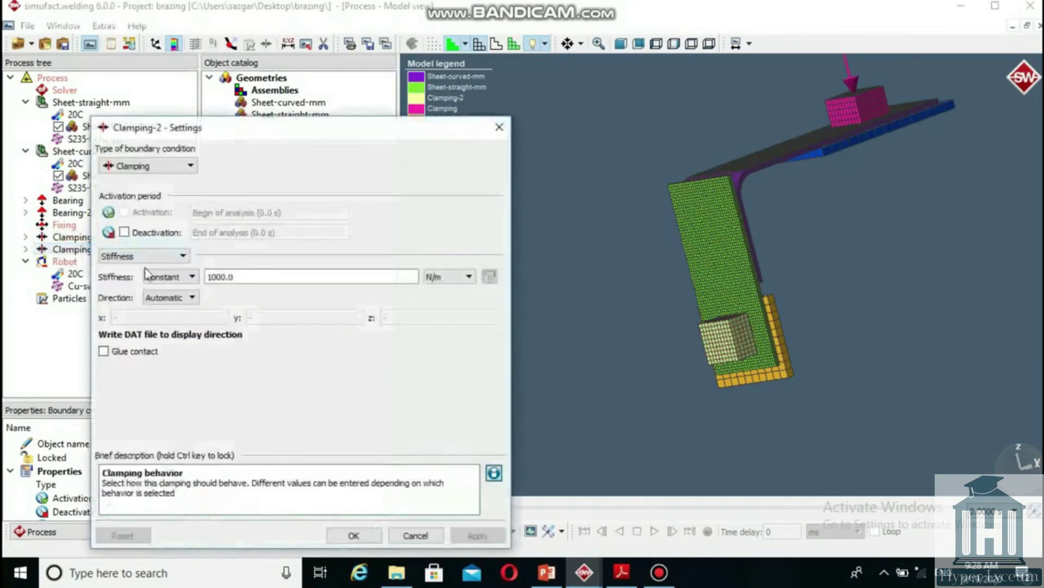
{"action": "left_click", "coordinate": [169, 256]}
{"action": "left_click", "coordinate": [159, 278]}
{"action": "left_click", "coordinate": [164, 317]}
{"action": "left_click", "coordinate": [157, 336]}
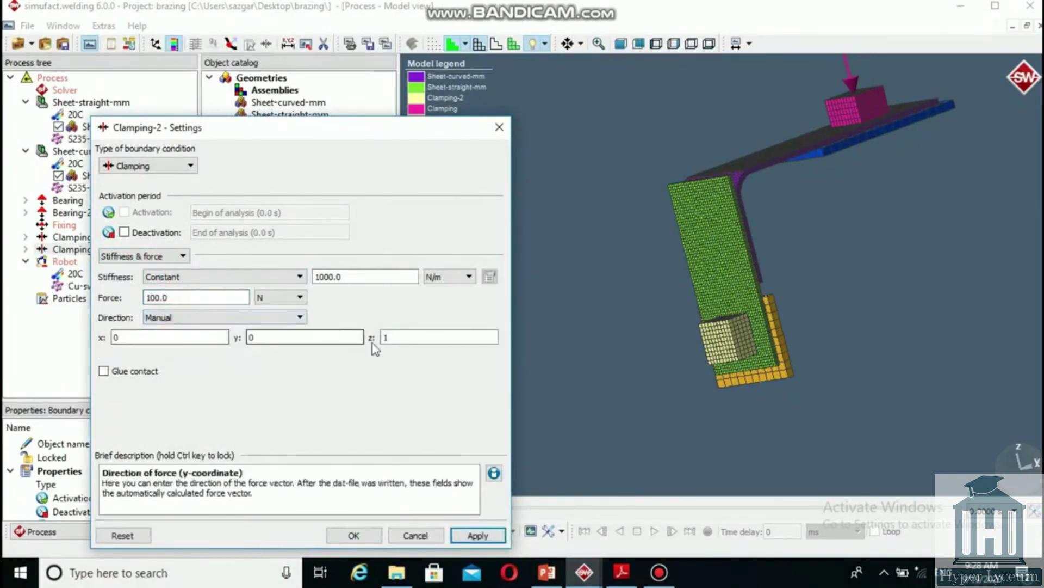
- Set the Clamping-2 force direction to x = 0, y = 1, z = 0 and confirm the settings
{"action": "double_click", "coordinate": [318, 337]}
{"action": "type", "text": "1"}
{"action": "left_click", "coordinate": [477, 535]}
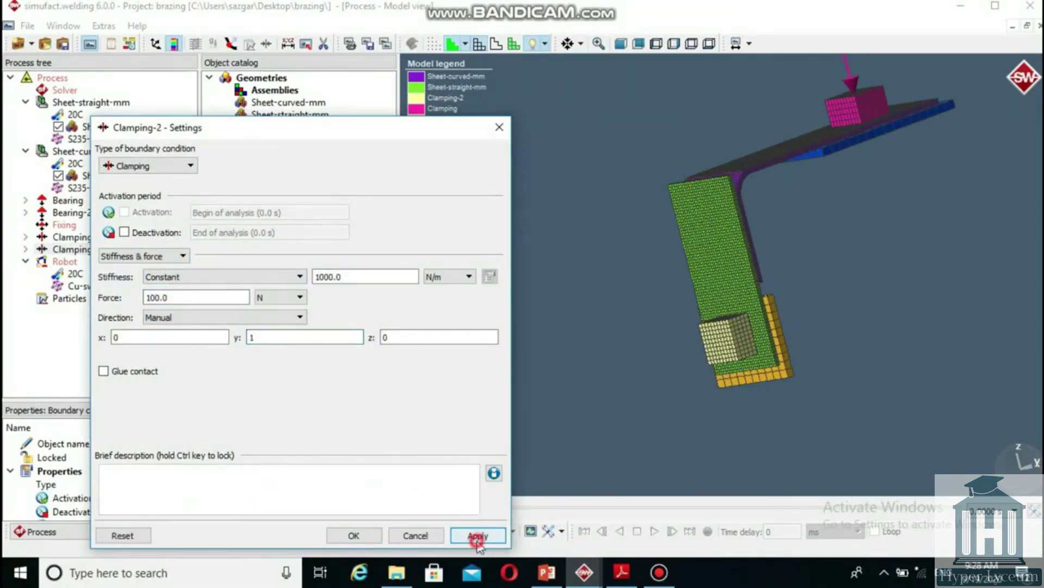
{"action": "left_click", "coordinate": [354, 536]}
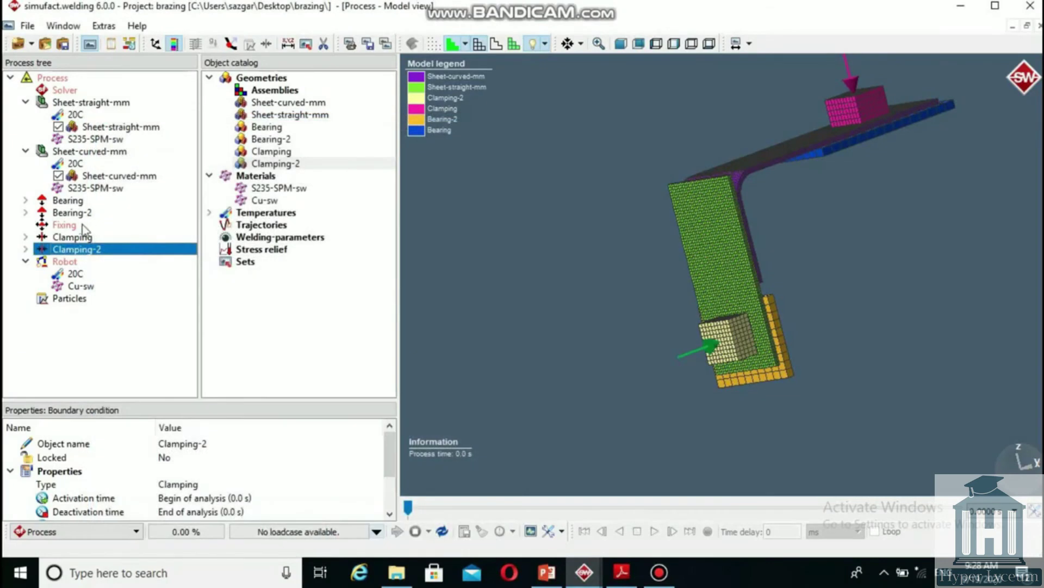
- Start generating a cuboid geometry for Fixing and set its mesh to 1 slice in both y and z
{"action": "left_click", "coordinate": [64, 224]}
{"action": "right_click", "coordinate": [81, 224]}
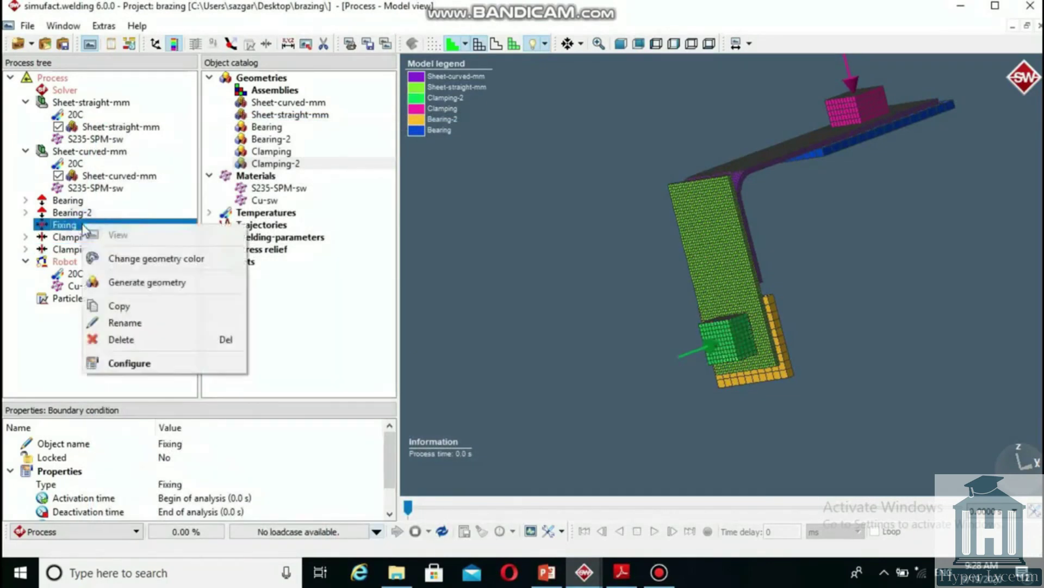
{"action": "left_click", "coordinate": [143, 283]}
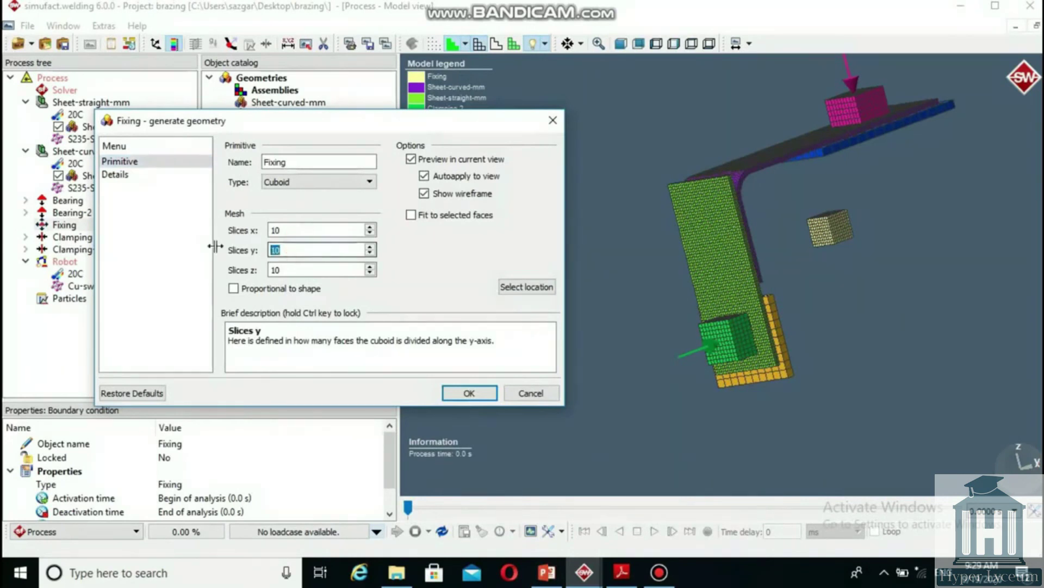
{"action": "type", "text": "1"}
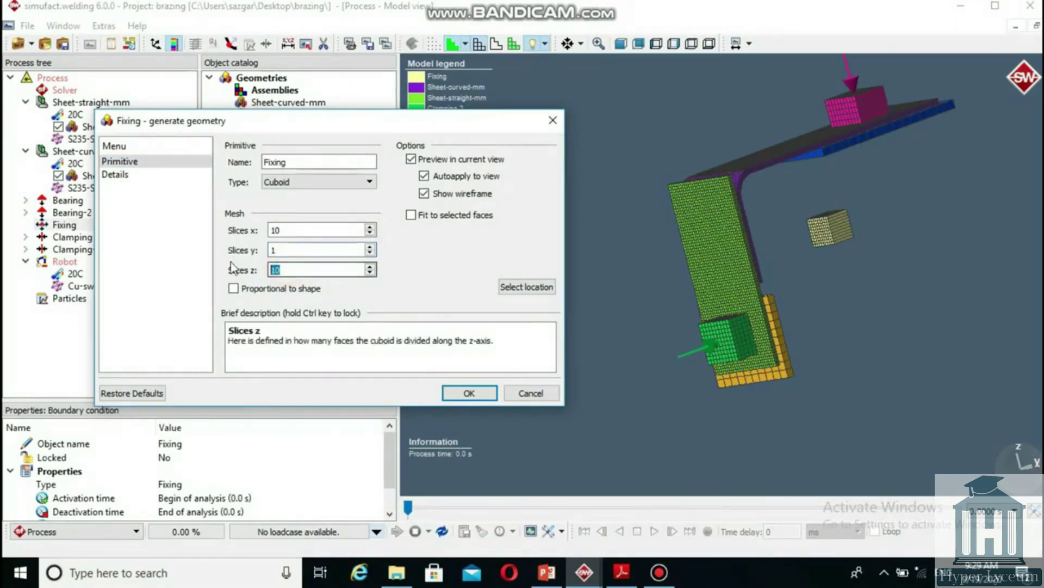
{"action": "type", "text": "1"}
- Switch the Fixing cuboid's position and shape units to mm
{"action": "left_click", "coordinate": [117, 174]}
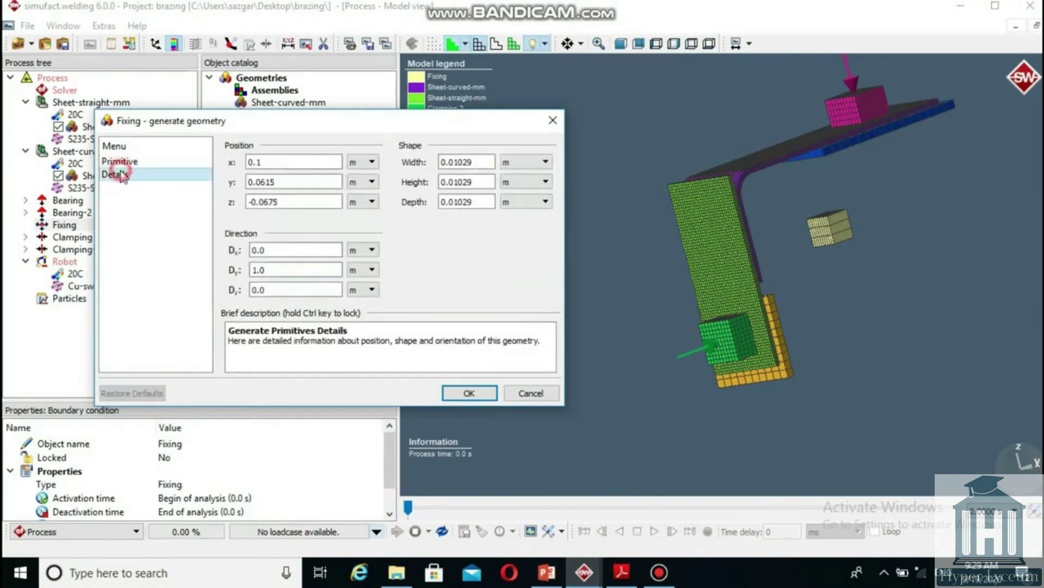
{"action": "left_click", "coordinate": [372, 162]}
{"action": "left_click", "coordinate": [356, 192]}
{"action": "left_click", "coordinate": [371, 182]}
{"action": "left_click", "coordinate": [356, 211]}
{"action": "left_click", "coordinate": [371, 201]}
{"action": "left_click", "coordinate": [357, 232]}
{"action": "left_click", "coordinate": [545, 162]}
{"action": "left_click", "coordinate": [525, 192]}
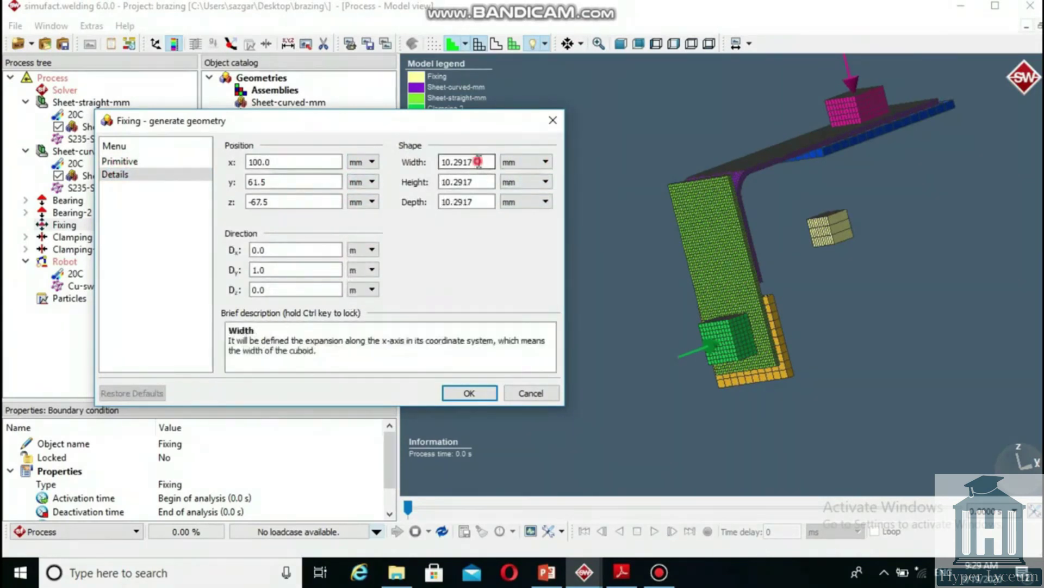
- Set the Fixing cuboid to 35 mm width, 3 mm height and 6 mm depth
{"action": "double_click", "coordinate": [478, 162]}
{"action": "type", "text": "35"}
{"action": "key", "text": "Tab"}
{"action": "type", "text": "3"}
{"action": "key", "text": "Tab"}
{"action": "type", "text": "6"}
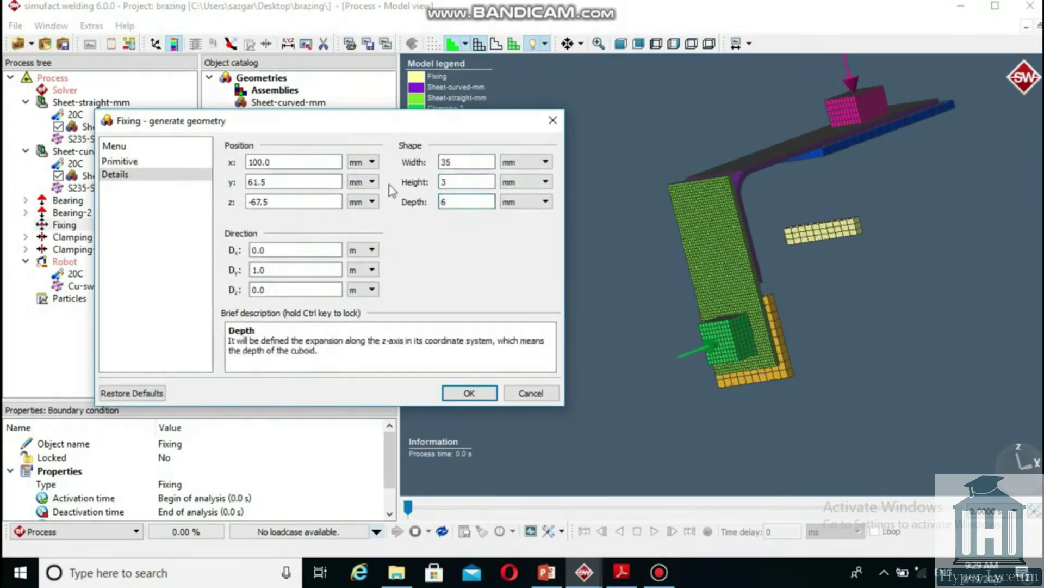
- Position the Fixing cuboid at y = 9 mm and z = -105 mm
{"action": "double_click", "coordinate": [283, 181]}
{"action": "type", "text": "9"}
{"action": "double_click", "coordinate": [277, 202]}
{"action": "type", "text": "-105"}
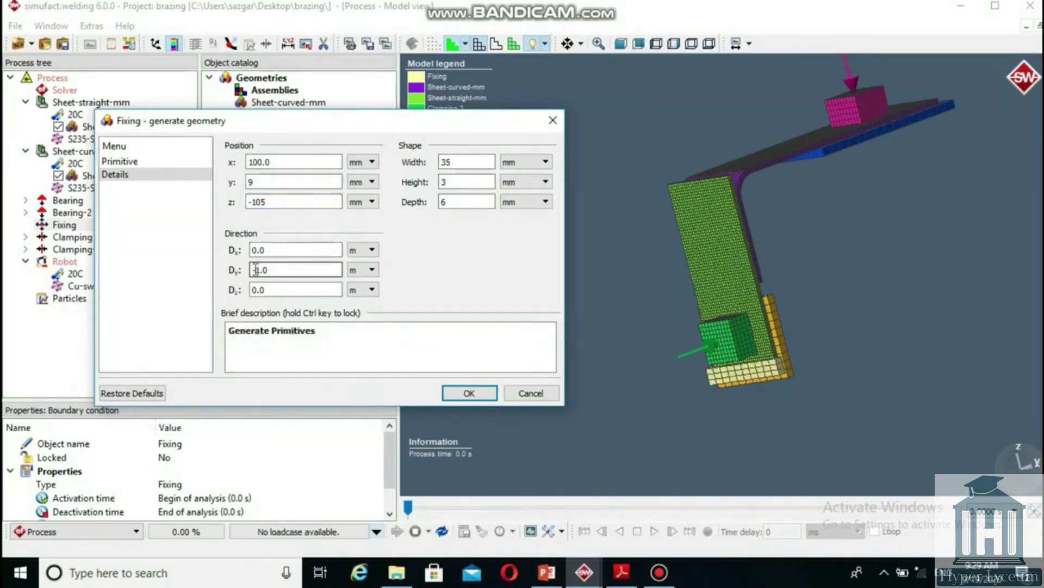
- Set the Fixing cuboid's direction to 0 in y and 1 in z, and generate the geometry
{"action": "double_click", "coordinate": [256, 269]}
{"action": "type", "text": "0"}
{"action": "double_click", "coordinate": [256, 289]}
{"action": "type", "text": "1"}
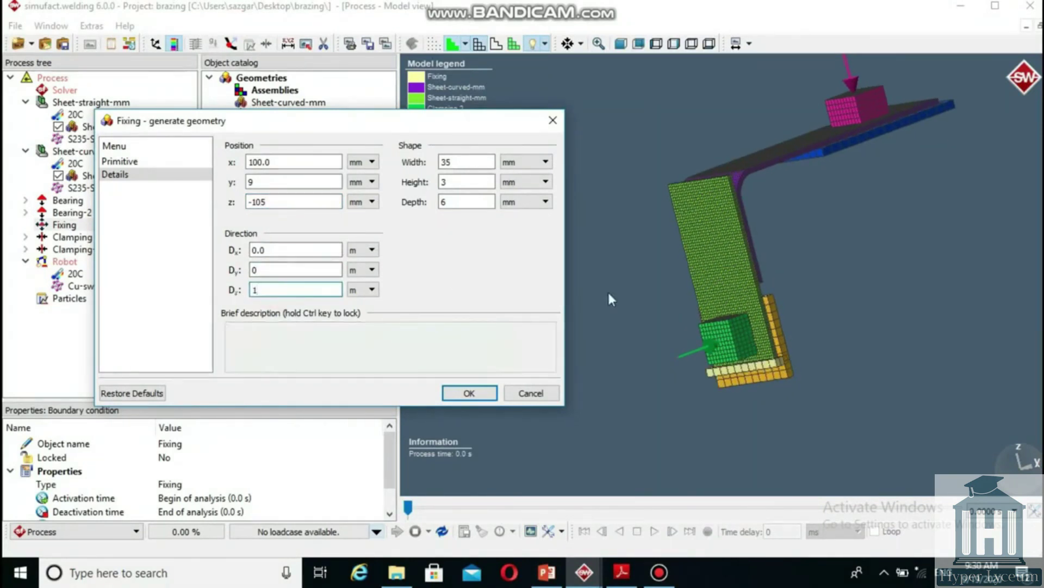
{"action": "left_click", "coordinate": [469, 393]}
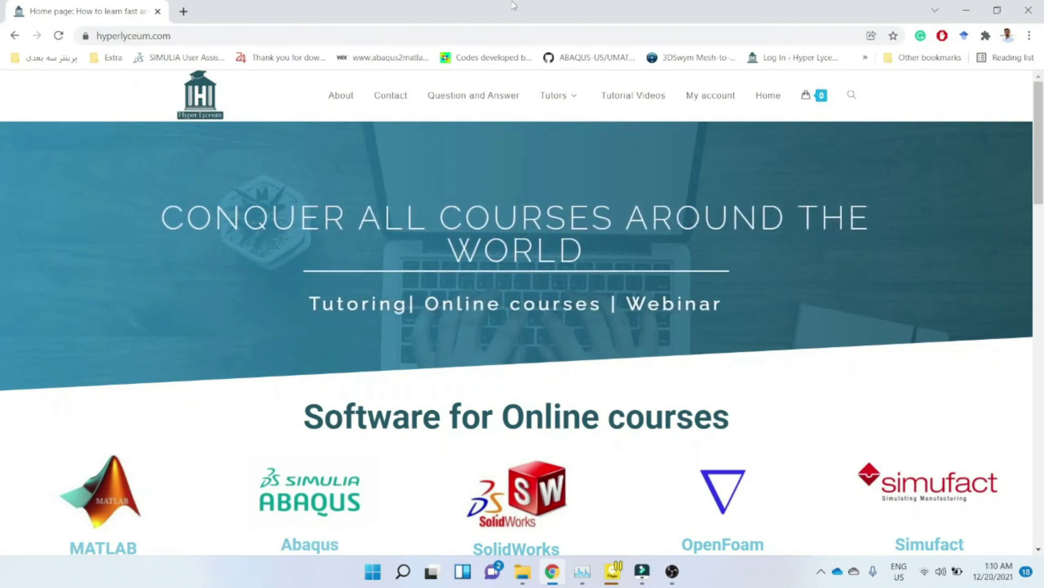
- Switch to the Hyper Lyceum website in the browser and examine the Simufact Welding tutor's profile, including skills, rates, languages and contact section
{"action": "mouse_move", "coordinate": [565, 97]}
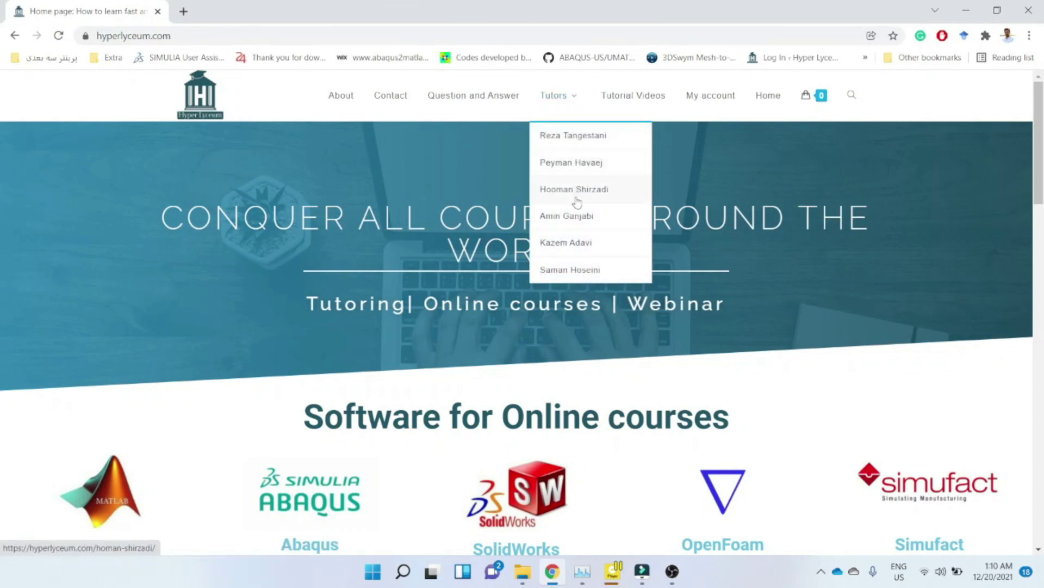
{"action": "left_click", "coordinate": [579, 217]}
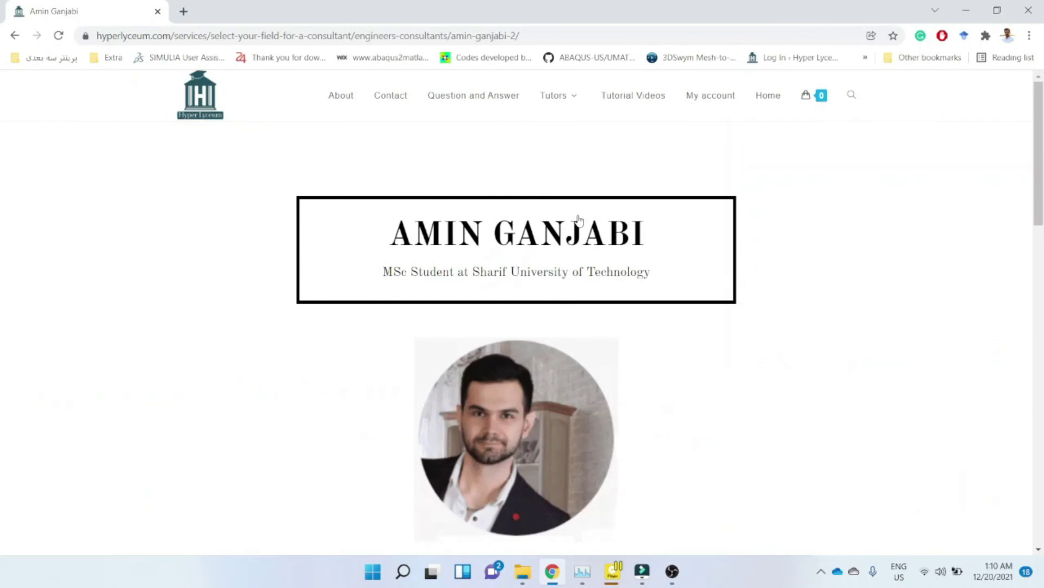
{"action": "scroll", "coordinate": [578, 217], "scroll_direction": "down", "scroll_amount": 6}
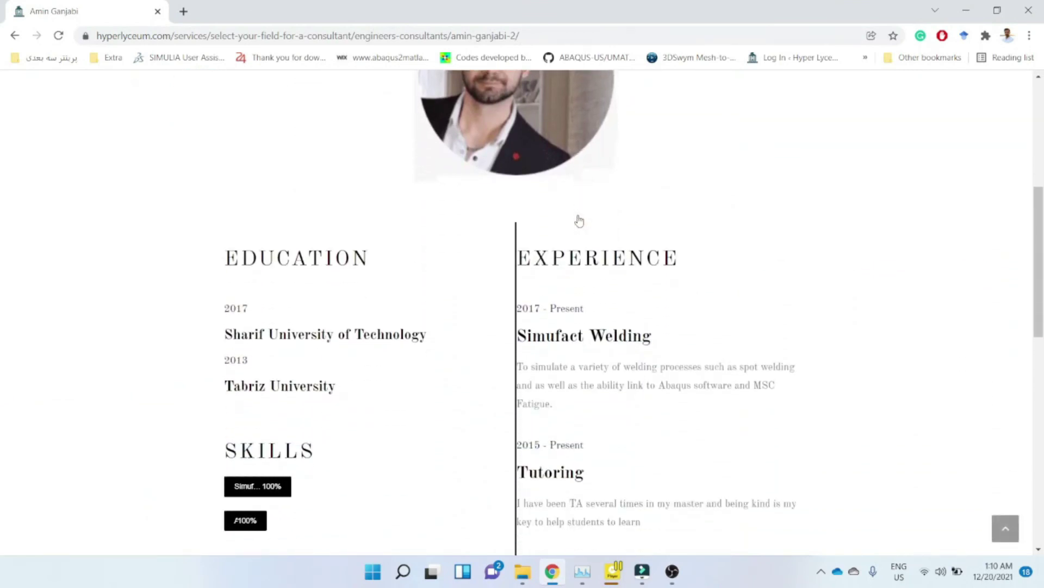
{"action": "scroll", "coordinate": [578, 218], "scroll_direction": "down", "scroll_amount": 4}
{"action": "scroll", "coordinate": [358, 252], "scroll_direction": "down", "scroll_amount": 1}
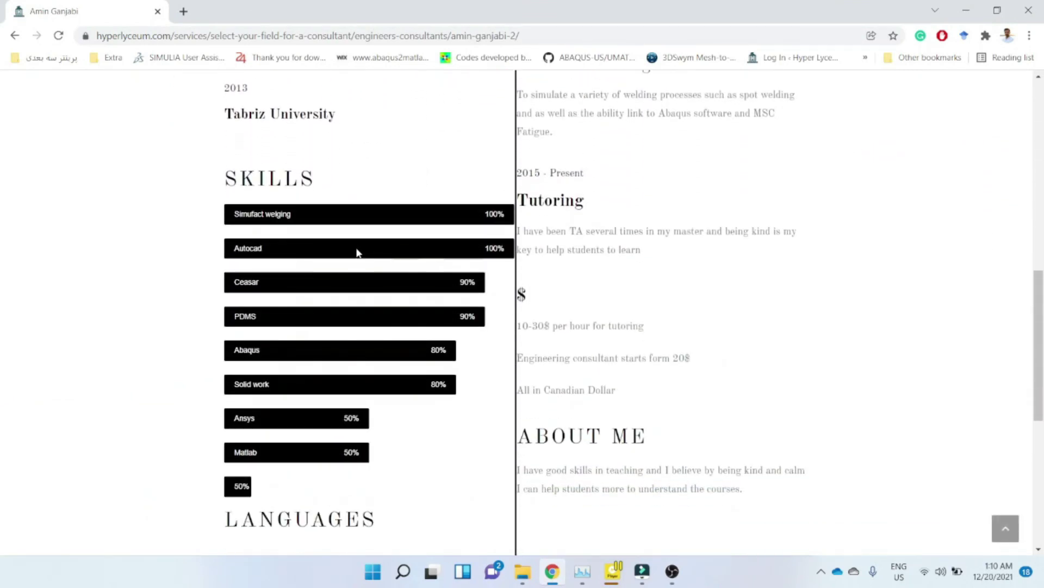
{"action": "scroll", "coordinate": [327, 343], "scroll_direction": "down", "scroll_amount": 5}
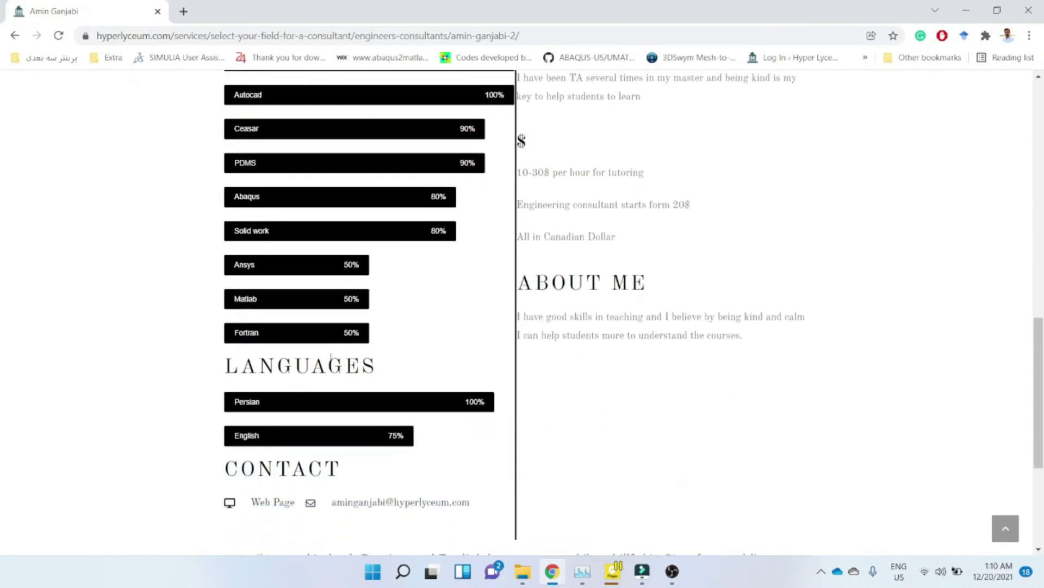
{"action": "scroll", "coordinate": [376, 365], "scroll_direction": "down", "scroll_amount": 3}
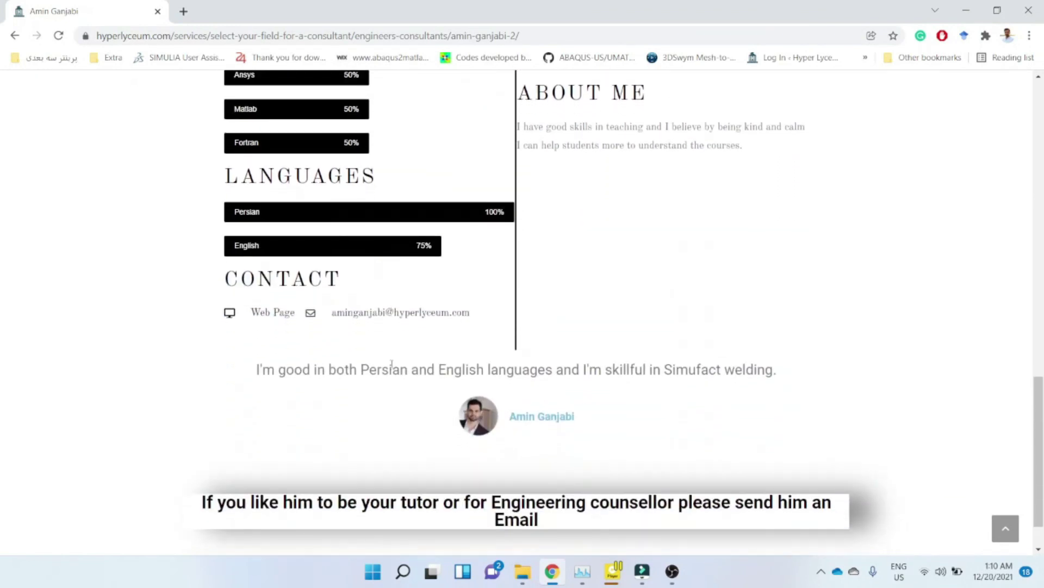